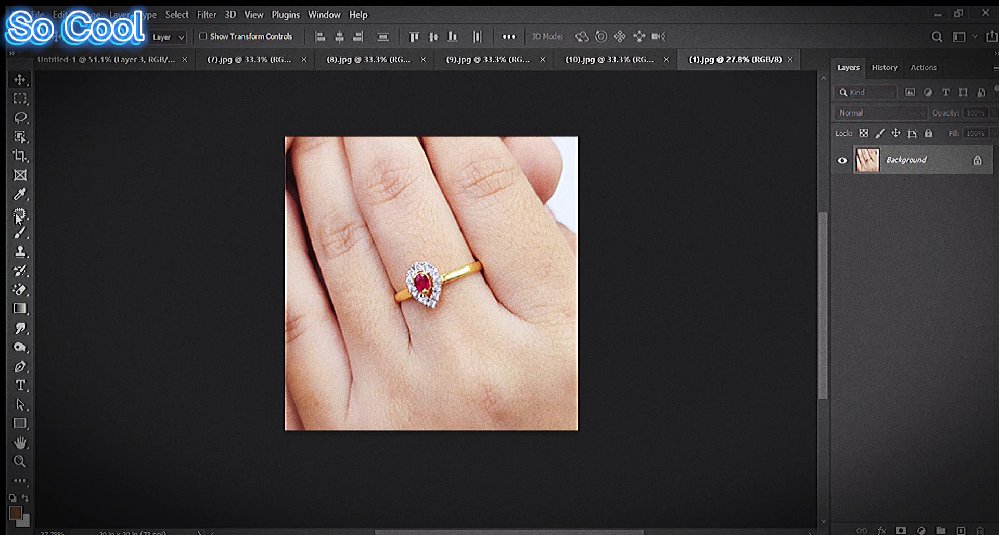
Examine the ruby ring and the surrounding hand in the photo
{"action": "scroll", "coordinate": [285, 282], "scroll_direction": "down", "scroll_amount": 5}
{"action": "scroll", "coordinate": [461, 323], "scroll_direction": "up", "scroll_amount": 6}
{"action": "left_click_drag", "start_coordinate": [277, 276], "coordinate": [553, 364]}
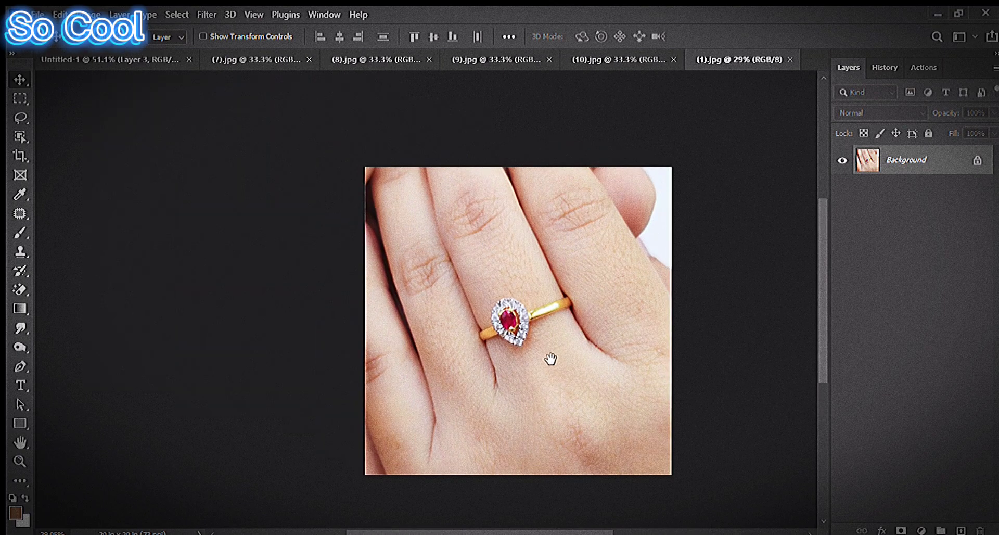
{"action": "scroll", "coordinate": [571, 348], "scroll_direction": "up", "scroll_amount": 2}
{"action": "scroll", "coordinate": [572, 350], "scroll_direction": "up", "scroll_amount": 1}
{"action": "scroll", "coordinate": [565, 377], "scroll_direction": "down", "scroll_amount": 2}
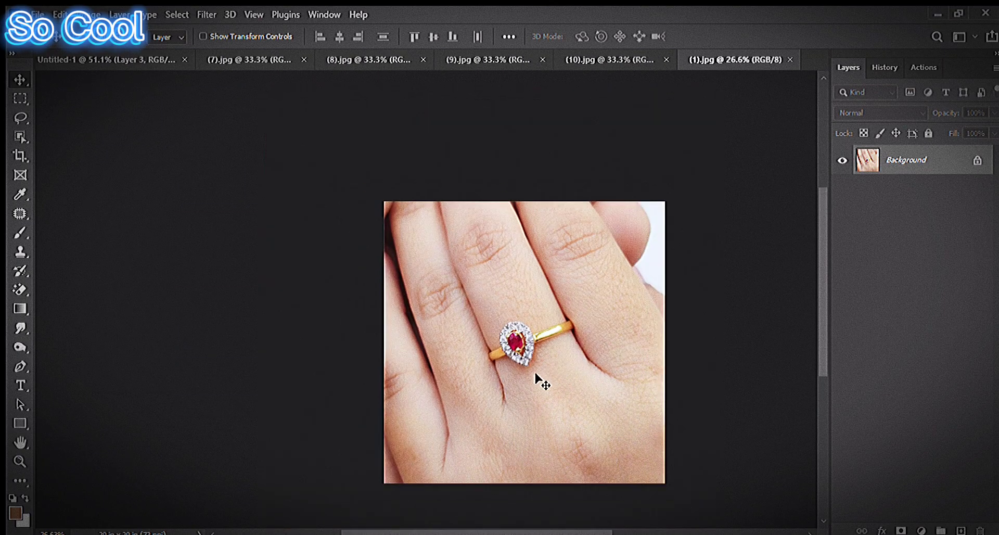
{"action": "scroll", "coordinate": [536, 376], "scroll_direction": "up", "scroll_amount": 2}
{"action": "scroll", "coordinate": [673, 363], "scroll_direction": "right", "scroll_amount": 2}
{"action": "scroll", "coordinate": [531, 408], "scroll_direction": "up", "scroll_amount": 3}
{"action": "scroll", "coordinate": [315, 289], "scroll_direction": "up", "scroll_amount": 1}
{"action": "scroll", "coordinate": [336, 299], "scroll_direction": "down", "scroll_amount": 3}
{"action": "scroll", "coordinate": [395, 362], "scroll_direction": "down", "scroll_amount": 4}
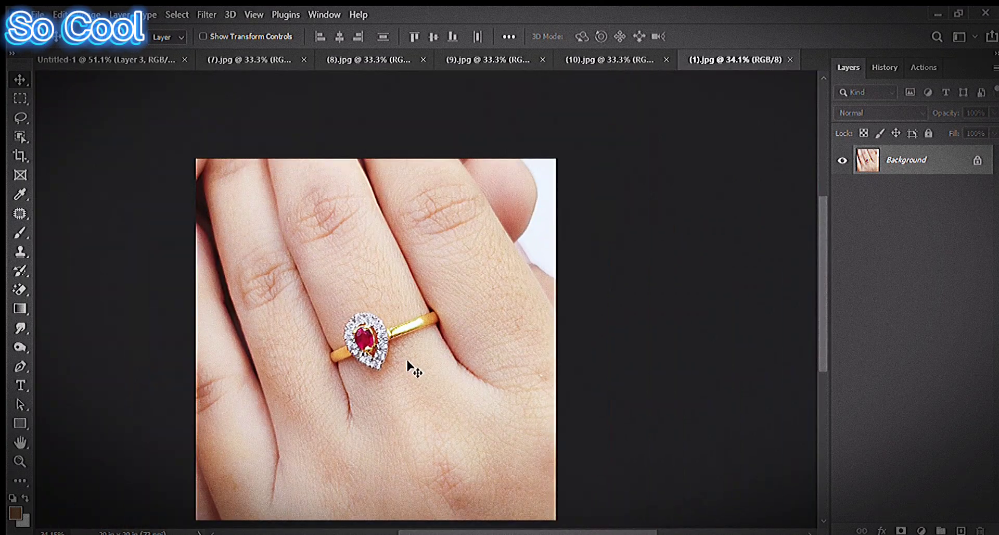
Duplicate the photo's background layer and add a new empty layer above the copy
{"action": "key", "text": "ctrl+j"}
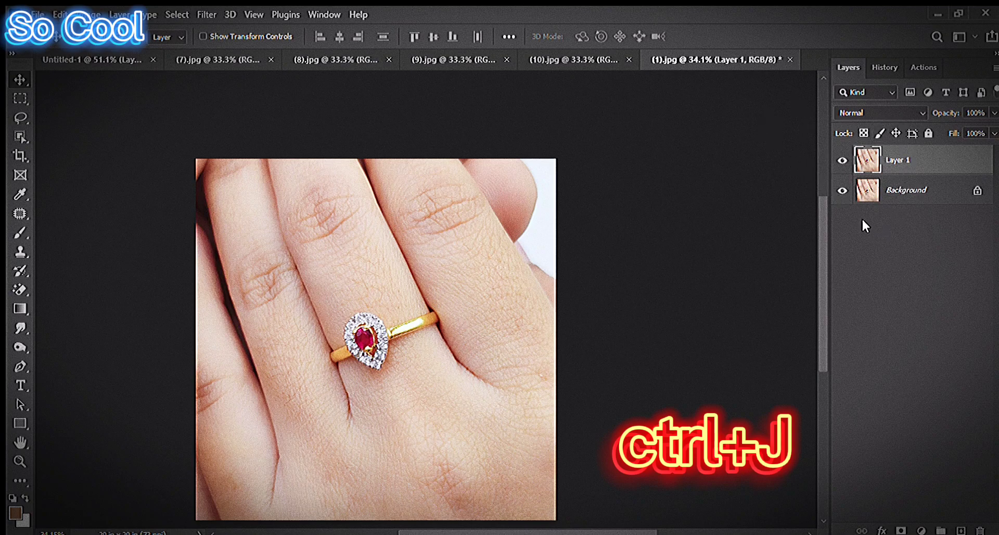
{"action": "left_click_drag", "start_coordinate": [357, 352], "coordinate": [466, 283]}
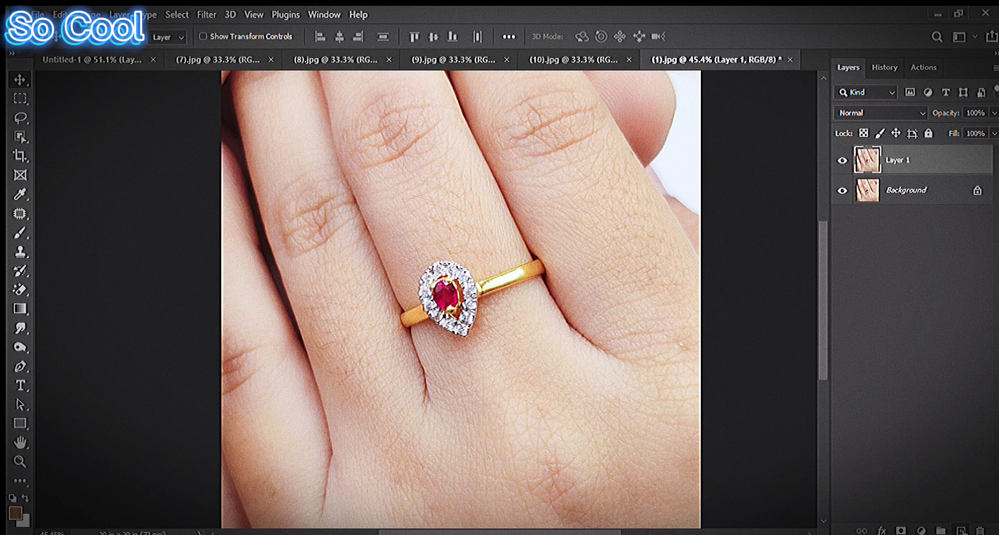
{"action": "key", "text": "ctrl+shift+alt+n"}
Choose the Brush tool and set the foreground color to orange for painting the ring's gold parts
{"action": "left_click_drag", "start_coordinate": [439, 289], "coordinate": [530, 248]}
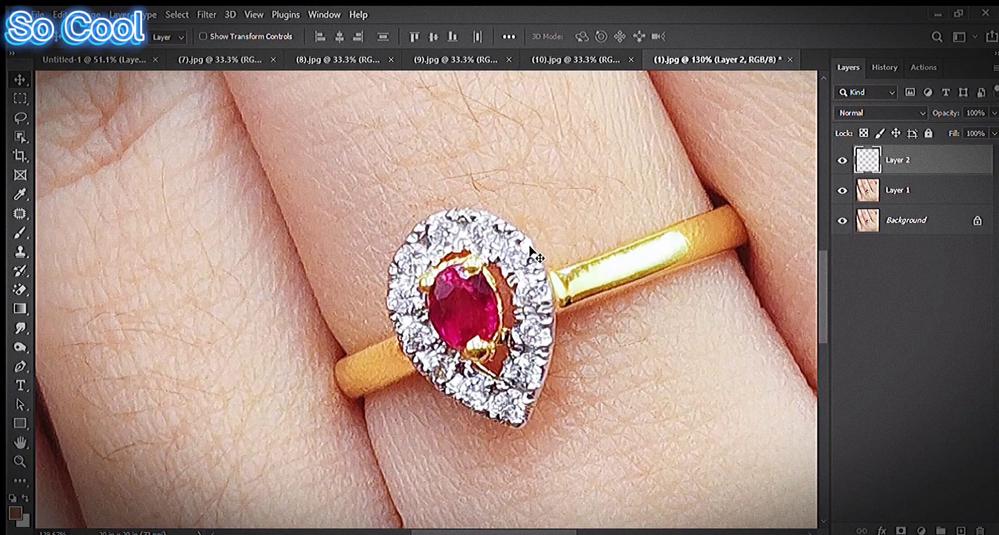
{"action": "key", "text": "b"}
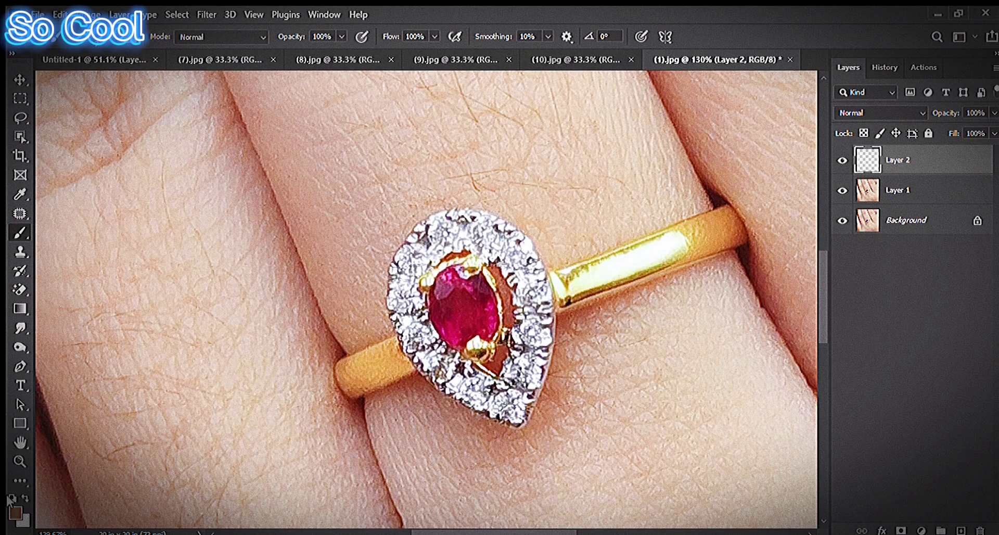
{"action": "left_click", "coordinate": [16, 513]}
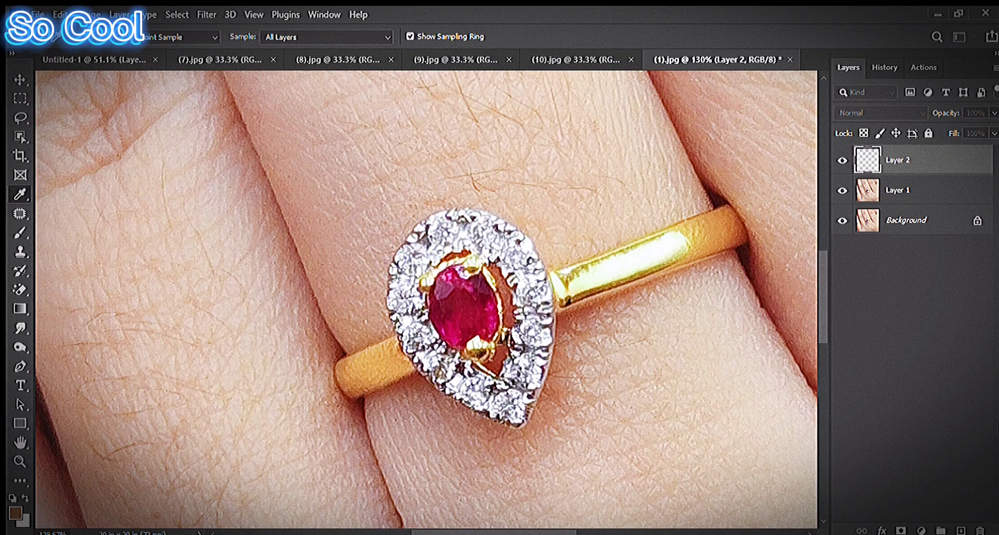
{"action": "left_click", "coordinate": [914, 110]}
Paint orange on the empty layer along the rounded end and lower edge of the short band segment left of the halo
{"action": "scroll", "coordinate": [439, 328], "scroll_direction": "up", "scroll_amount": 4}
{"action": "left_click_drag", "start_coordinate": [392, 317], "coordinate": [408, 310]}
{"action": "mouse_move", "coordinate": [376, 221]}
{"action": "left_mouse_down"}
{"action": "mouse_move", "coordinate": [422, 432]}
{"action": "mouse_move", "coordinate": [417, 70]}
{"action": "left_mouse_up"}
{"action": "mouse_move", "coordinate": [492, 311]}
{"action": "left_mouse_down"}
{"action": "mouse_move", "coordinate": [533, 312]}
{"action": "mouse_move", "coordinate": [471, 314]}
{"action": "mouse_move", "coordinate": [529, 313]}
{"action": "mouse_move", "coordinate": [517, 182]}
{"action": "mouse_move", "coordinate": [514, 495]}
{"action": "mouse_move", "coordinate": [506, 277]}
{"action": "mouse_move", "coordinate": [520, 148]}
{"action": "mouse_move", "coordinate": [508, 296]}
{"action": "mouse_move", "coordinate": [748, 296]}
{"action": "mouse_move", "coordinate": [508, 295]}
{"action": "mouse_move", "coordinate": [484, 477]}
{"action": "mouse_move", "coordinate": [631, 315]}
{"action": "mouse_move", "coordinate": [475, 300]}
{"action": "mouse_move", "coordinate": [467, 232]}
{"action": "mouse_move", "coordinate": [489, 272]}
{"action": "left_mouse_up"}
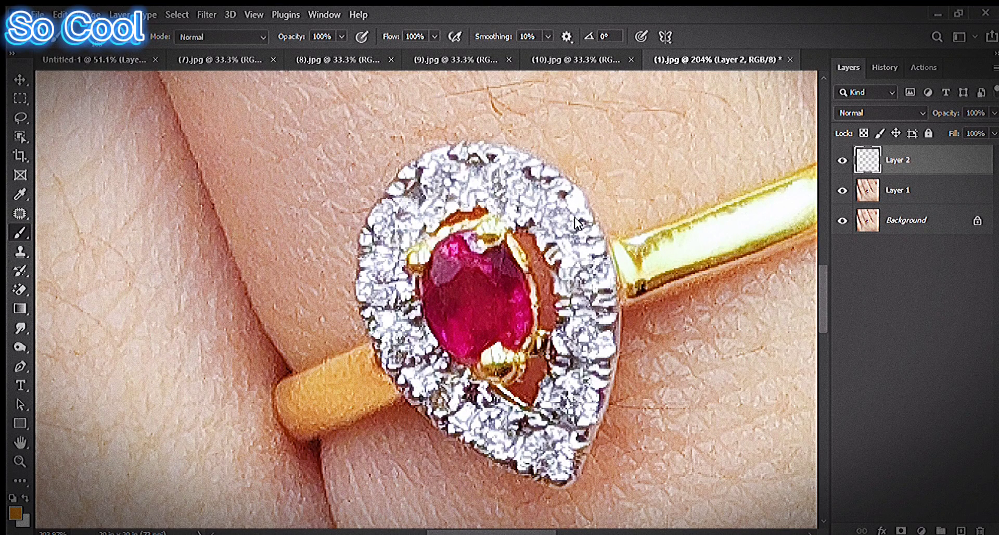
{"action": "left_click_drag", "start_coordinate": [523, 251], "coordinate": [545, 253]}
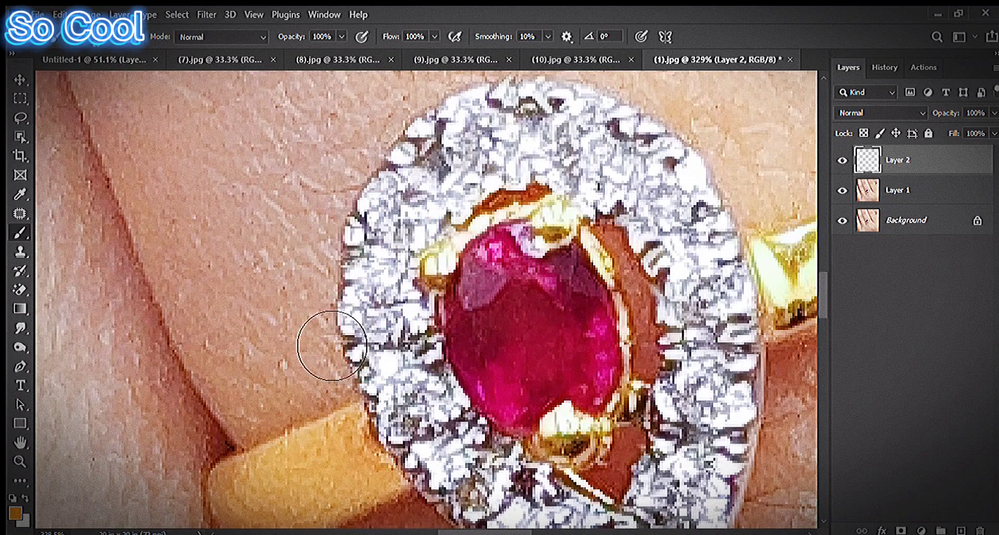
{"action": "left_click_drag", "start_coordinate": [323, 335], "coordinate": [486, 177]}
{"action": "scroll", "coordinate": [466, 328], "scroll_direction": "up", "scroll_amount": 7}
{"action": "left_click_drag", "start_coordinate": [438, 310], "coordinate": [385, 310]}
{"action": "mouse_move", "coordinate": [400, 276]}
{"action": "left_mouse_down"}
{"action": "mouse_move", "coordinate": [435, 302]}
{"action": "mouse_move", "coordinate": [408, 357]}
{"action": "mouse_move", "coordinate": [439, 417]}
{"action": "mouse_move", "coordinate": [498, 450]}
{"action": "left_mouse_up"}
{"action": "left_click", "coordinate": [724, 320], "text": "shift"}
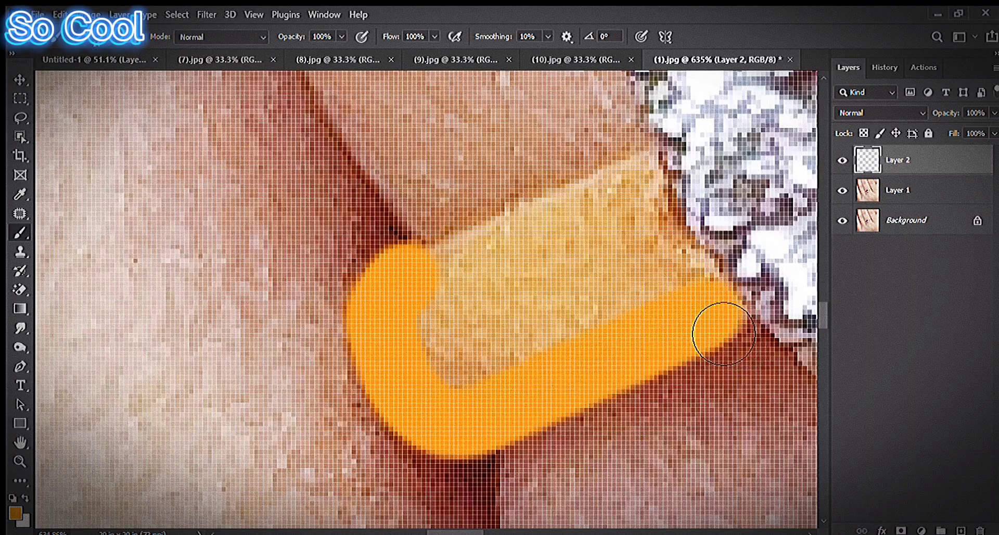
Paint the short band segment's halo-side and upper edges in orange, and fill its interior with a larger brush
{"action": "mouse_move", "coordinate": [727, 322]}
{"action": "left_mouse_down"}
{"action": "mouse_move", "coordinate": [701, 297]}
{"action": "mouse_move", "coordinate": [667, 218]}
{"action": "mouse_move", "coordinate": [658, 195]}
{"action": "left_mouse_up"}
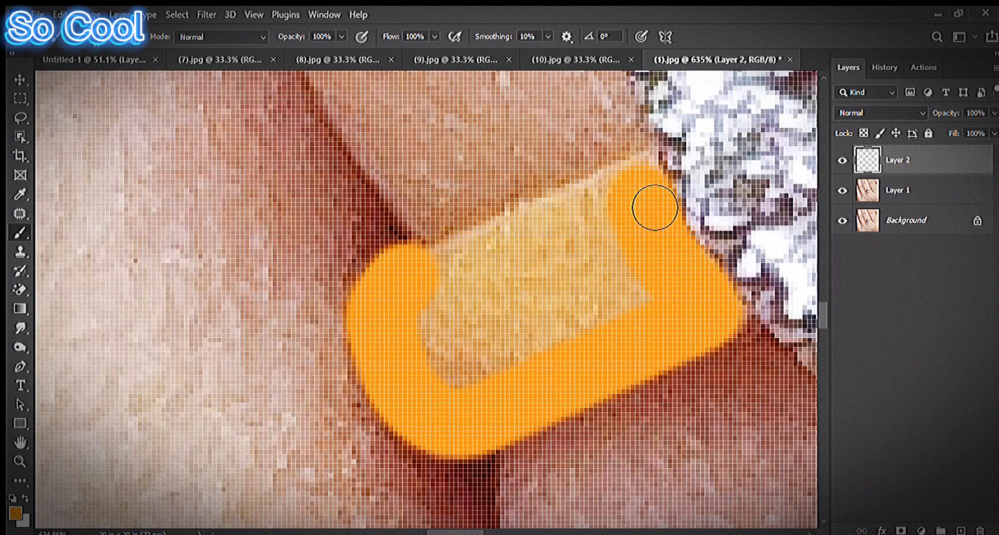
{"action": "left_click", "coordinate": [442, 276], "text": "shift"}
{"action": "right_click", "coordinate": [424, 321], "text": "alt"}
{"action": "mouse_move", "coordinate": [478, 342]}
{"action": "left_mouse_down"}
{"action": "mouse_move", "coordinate": [581, 391]}
{"action": "mouse_move", "coordinate": [638, 322]}
{"action": "mouse_move", "coordinate": [533, 379]}
{"action": "left_mouse_up"}
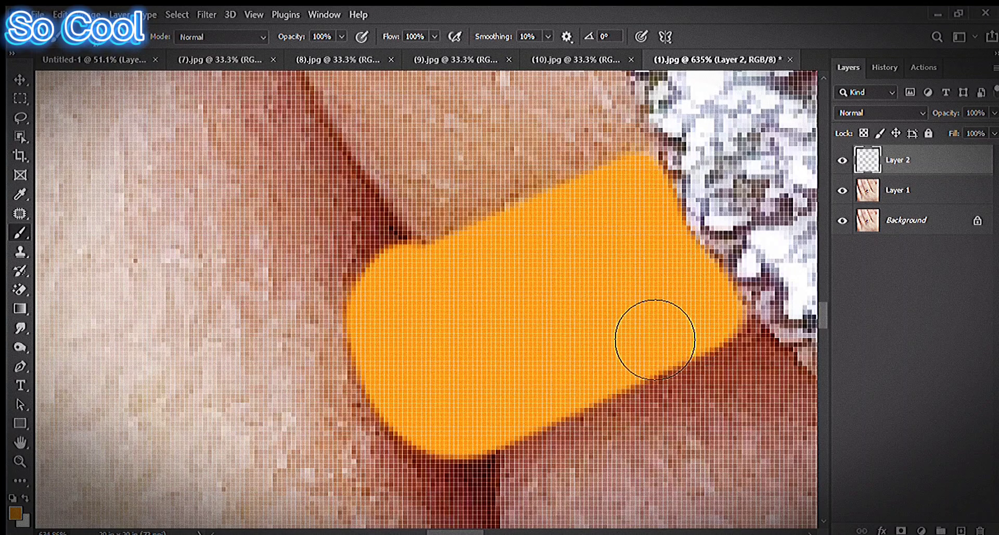
Paint orange along the upper edge and far end of the long band segment right of the halo
{"action": "scroll", "coordinate": [487, 287], "scroll_direction": "down", "scroll_amount": 8}
{"action": "left_click_drag", "start_coordinate": [641, 287], "coordinate": [453, 310]}
{"action": "scroll", "coordinate": [398, 322], "scroll_direction": "up", "scroll_amount": 4}
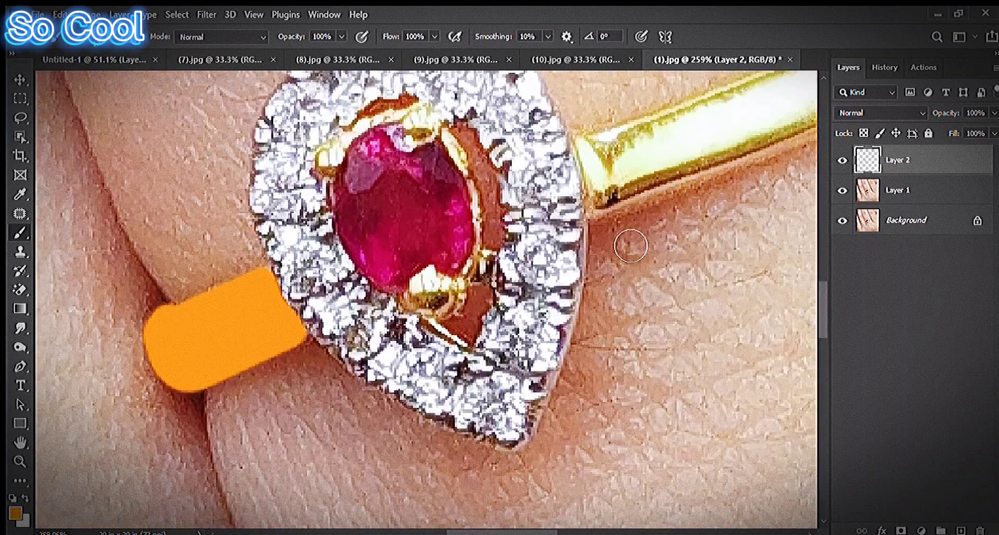
{"action": "left_click_drag", "start_coordinate": [614, 235], "coordinate": [330, 330]}
{"action": "scroll", "coordinate": [346, 263], "scroll_direction": "up", "scroll_amount": 4}
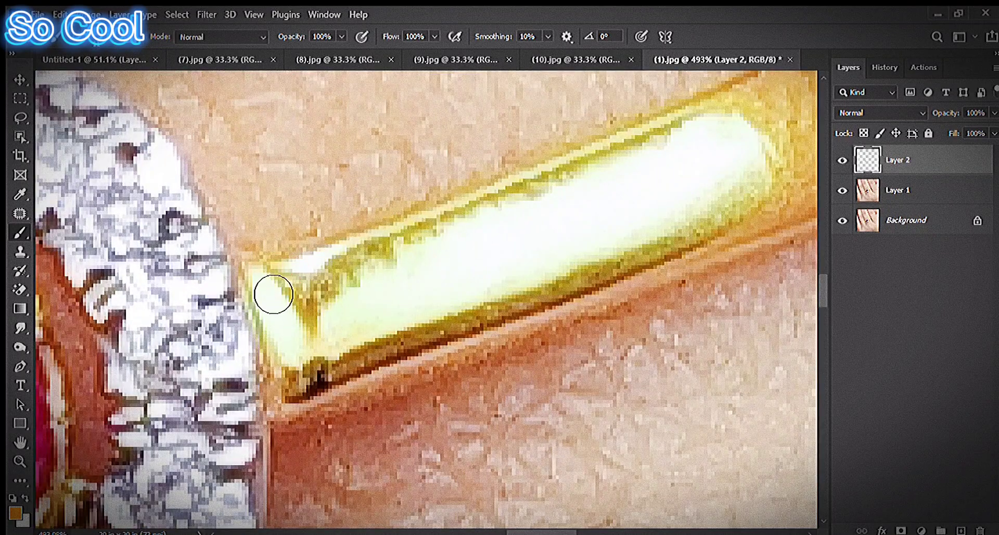
{"action": "left_click", "coordinate": [261, 275]}
{"action": "left_click", "coordinate": [394, 242], "text": "shift"}
{"action": "left_click_drag", "start_coordinate": [671, 154], "coordinate": [459, 285]}
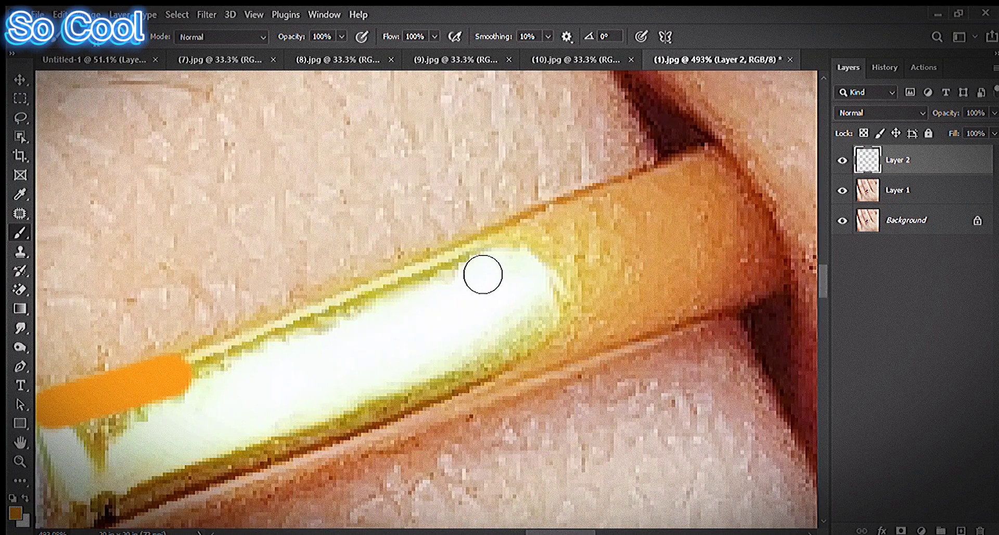
{"action": "left_click", "coordinate": [465, 261], "text": "shift"}
{"action": "left_click", "coordinate": [616, 218], "text": "shift"}
{"action": "left_click", "coordinate": [709, 159], "text": "shift"}
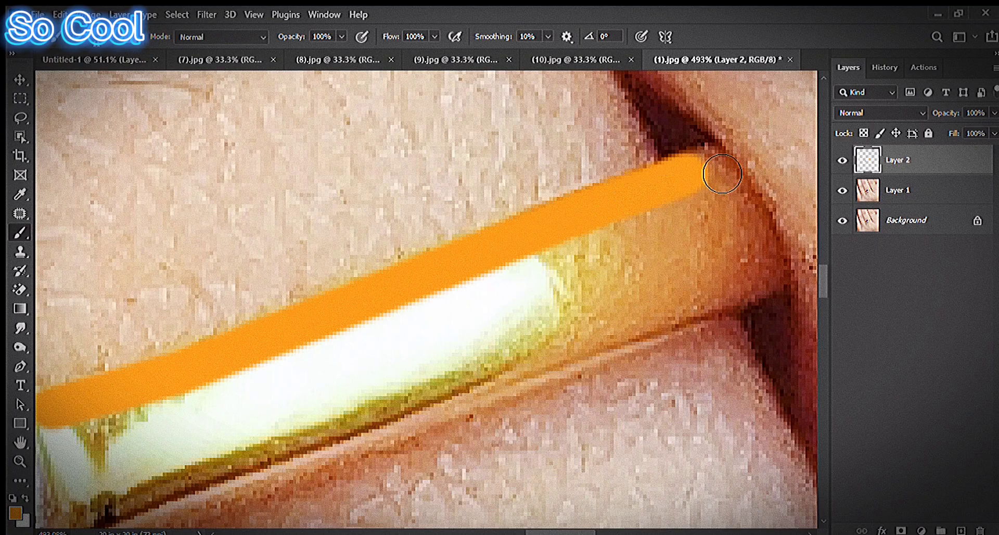
{"action": "left_click", "coordinate": [765, 230], "text": "shift"}
{"action": "left_click", "coordinate": [774, 275], "text": "shift"}
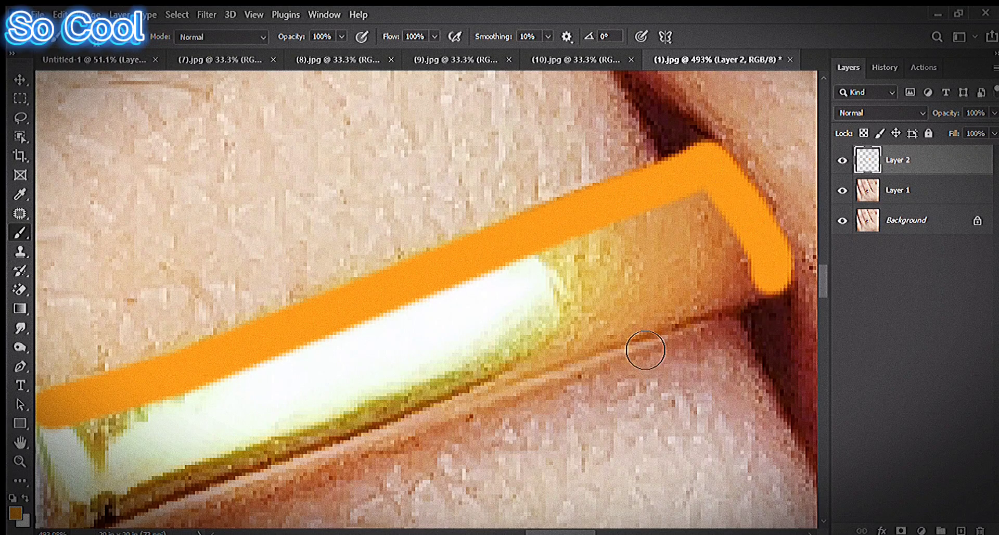
Paint orange along the long band segment's lower edge and its end against the halo, closing the outline
{"action": "left_click", "coordinate": [622, 322], "text": "shift"}
{"action": "left_click_drag", "start_coordinate": [482, 359], "coordinate": [658, 262]}
{"action": "left_click", "coordinate": [428, 359], "text": "shift"}
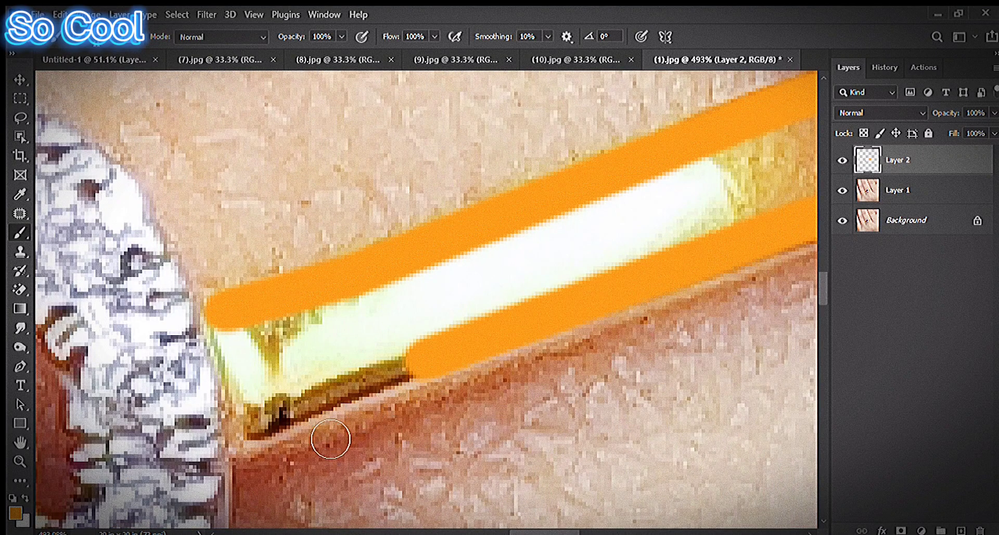
{"action": "left_click", "coordinate": [262, 438], "text": "shift"}
{"action": "left_click", "coordinate": [250, 441], "text": "shift"}
{"action": "left_click", "coordinate": [241, 363], "text": "shift"}
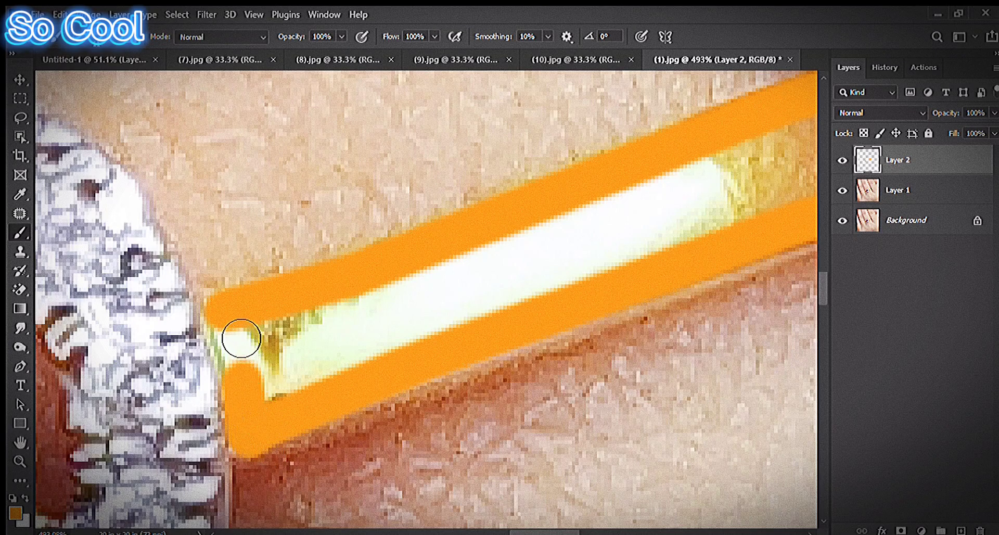
{"action": "left_click", "coordinate": [227, 317], "text": "shift"}
Fill the interior of the long band segment with orange using a larger brush
{"action": "key", "text": "bracketright"}
{"action": "key", "text": "bracketright"}
{"action": "key", "text": "bracketright"}
{"action": "key", "text": "bracketright"}
{"action": "key", "text": "bracketright"}
{"action": "left_click", "coordinate": [304, 346]}
{"action": "left_click", "coordinate": [419, 291], "text": "shift"}
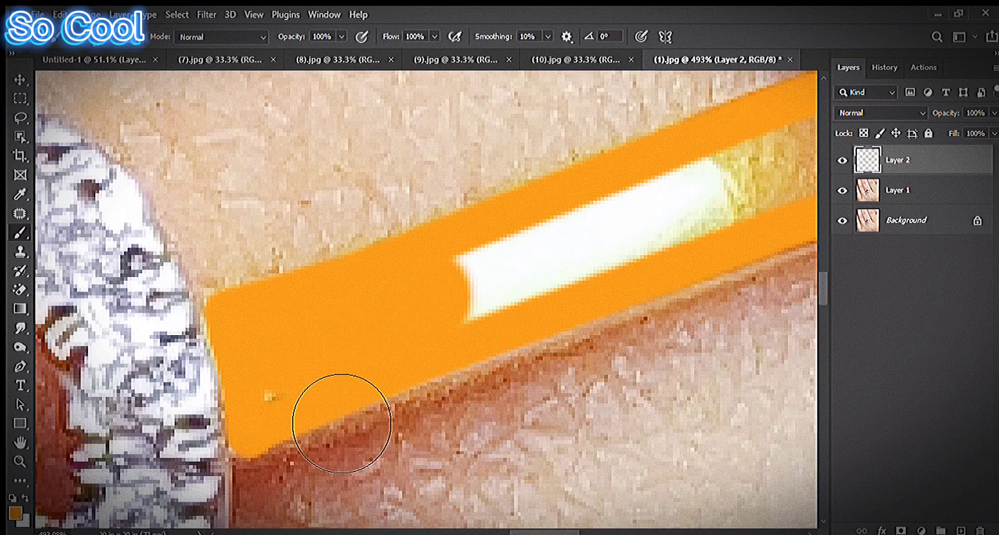
{"action": "mouse_move", "coordinate": [451, 380]}
{"action": "left_mouse_down"}
{"action": "mouse_move", "coordinate": [614, 303]}
{"action": "mouse_move", "coordinate": [496, 334]}
{"action": "mouse_move", "coordinate": [762, 212]}
{"action": "mouse_move", "coordinate": [392, 329]}
{"action": "mouse_move", "coordinate": [434, 374]}
{"action": "mouse_move", "coordinate": [412, 390]}
{"action": "mouse_move", "coordinate": [593, 313]}
{"action": "mouse_move", "coordinate": [614, 326]}
{"action": "left_mouse_up"}
{"action": "key", "text": "bracketleft"}
{"action": "key", "text": "bracketleft"}
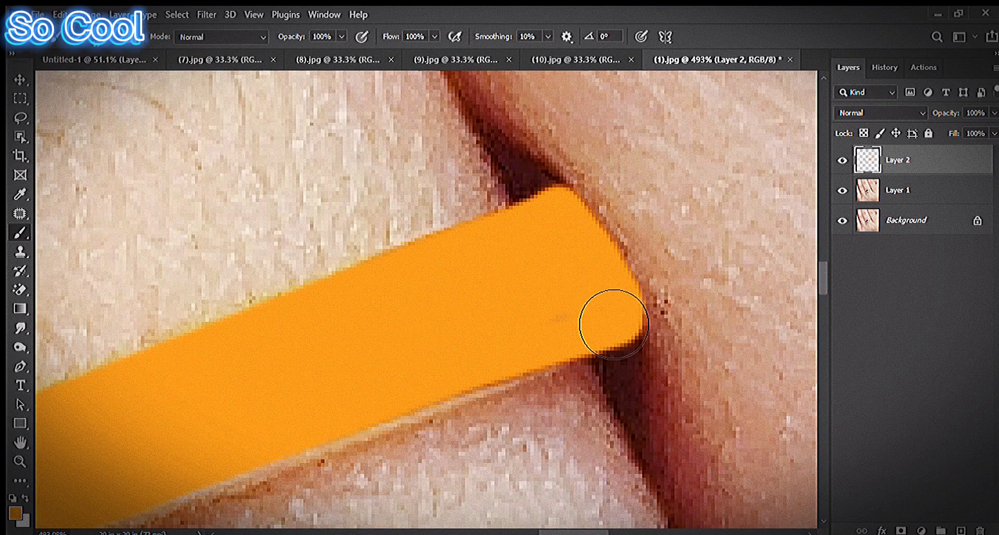
Paint the ruby's left prong, the gold rim along its upper edge and its top prong in orange
{"action": "scroll", "coordinate": [497, 289], "scroll_direction": "down", "scroll_amount": 3}
{"action": "scroll", "coordinate": [501, 284], "scroll_direction": "down", "scroll_amount": 8}
{"action": "scroll", "coordinate": [531, 311], "scroll_direction": "up", "scroll_amount": 5}
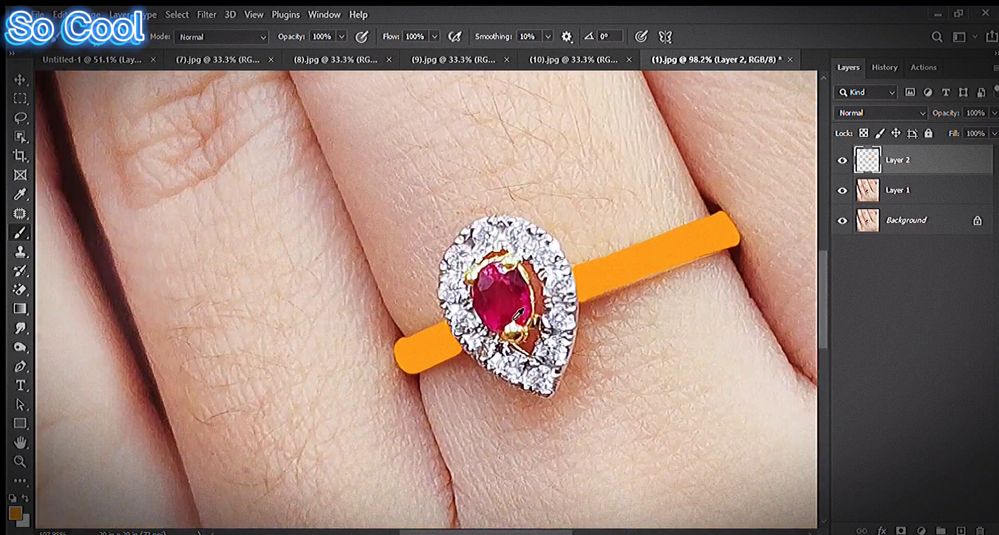
{"action": "scroll", "coordinate": [532, 311], "scroll_direction": "up", "scroll_amount": 8}
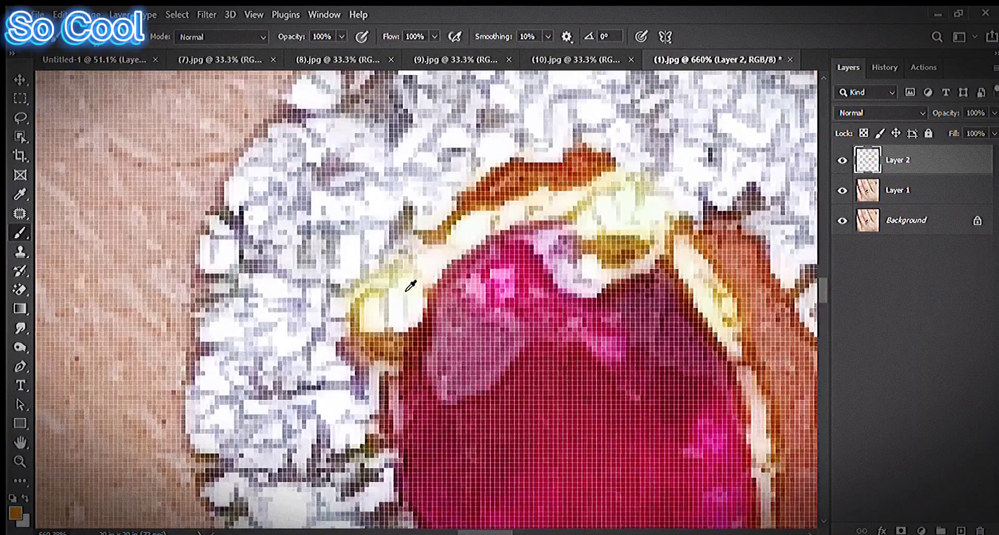
{"action": "scroll", "coordinate": [364, 306], "scroll_direction": "down", "scroll_amount": 8}
{"action": "scroll", "coordinate": [340, 251], "scroll_direction": "up", "scroll_amount": 8}
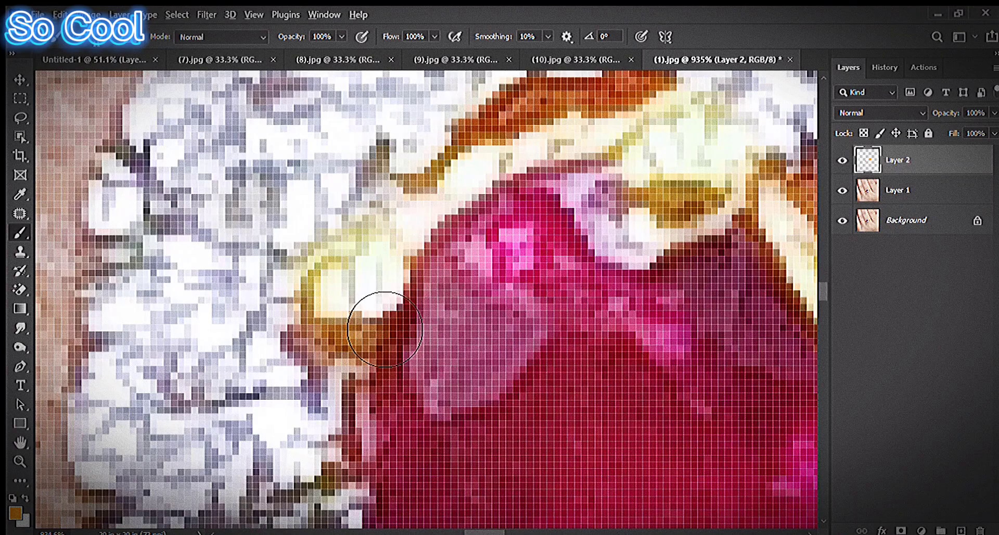
{"action": "left_click", "coordinate": [343, 292]}
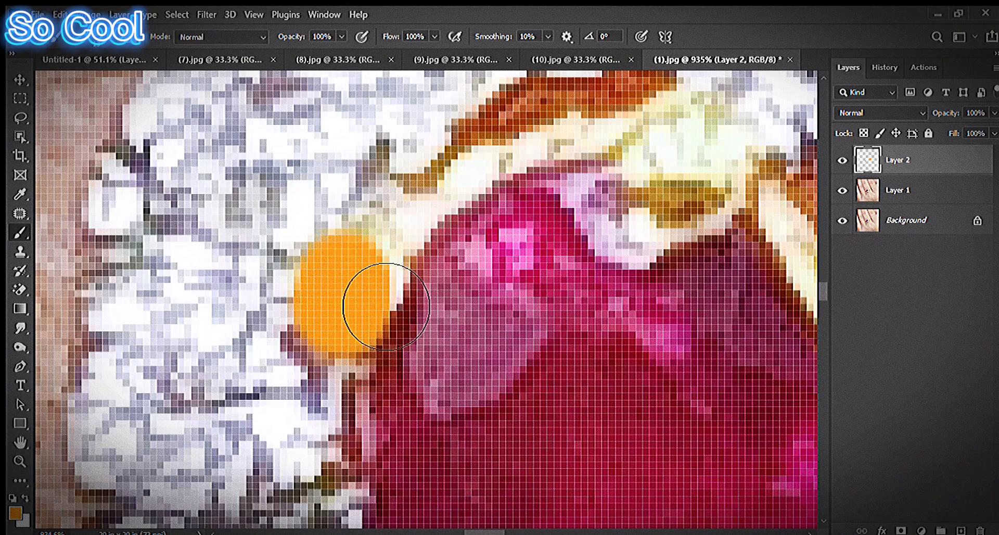
{"action": "key", "text": "bracketleft"}
{"action": "mouse_move", "coordinate": [405, 268]}
{"action": "left_mouse_down"}
{"action": "mouse_move", "coordinate": [435, 205]}
{"action": "mouse_move", "coordinate": [509, 160]}
{"action": "mouse_move", "coordinate": [640, 152]}
{"action": "mouse_move", "coordinate": [272, 255]}
{"action": "left_mouse_up"}
{"action": "left_click", "coordinate": [275, 260]}
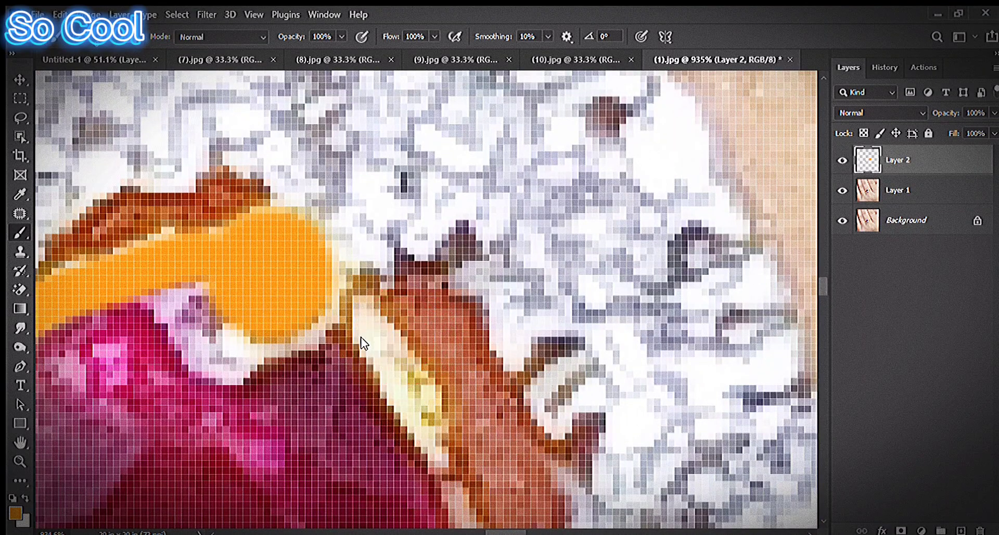
Paint the gold rim along the ruby's right side in orange, undoing a stray stroke on the way
{"action": "left_click_drag", "start_coordinate": [357, 298], "coordinate": [437, 424]}
{"action": "left_click_drag", "start_coordinate": [388, 303], "coordinate": [327, 94]}
{"action": "left_click_drag", "start_coordinate": [349, 199], "coordinate": [390, 259]}
{"action": "scroll", "coordinate": [422, 288], "scroll_direction": "down", "scroll_amount": 5}
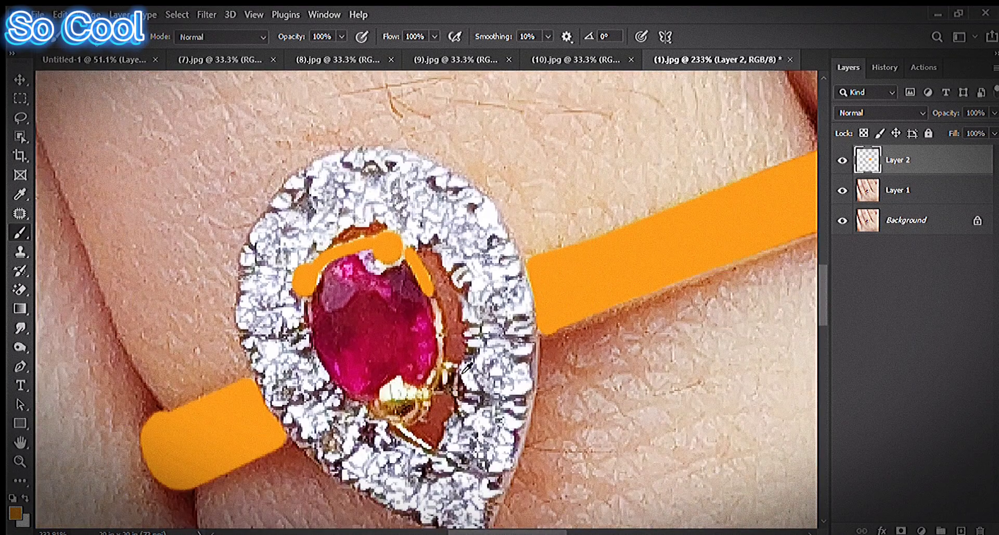
{"action": "scroll", "coordinate": [428, 245], "scroll_direction": "up", "scroll_amount": 4}
{"action": "mouse_move", "coordinate": [420, 243]}
{"action": "left_mouse_down"}
{"action": "mouse_move", "coordinate": [438, 333]}
{"action": "mouse_move", "coordinate": [434, 388]}
{"action": "left_mouse_up"}
{"action": "key", "text": "ctrl+z"}
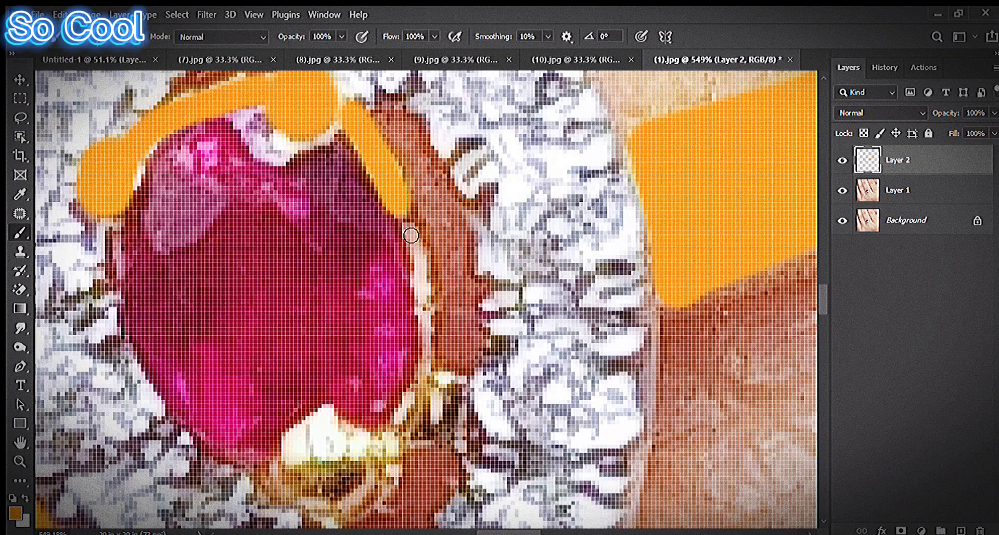
{"action": "left_click_drag", "start_coordinate": [399, 369], "coordinate": [425, 205]}
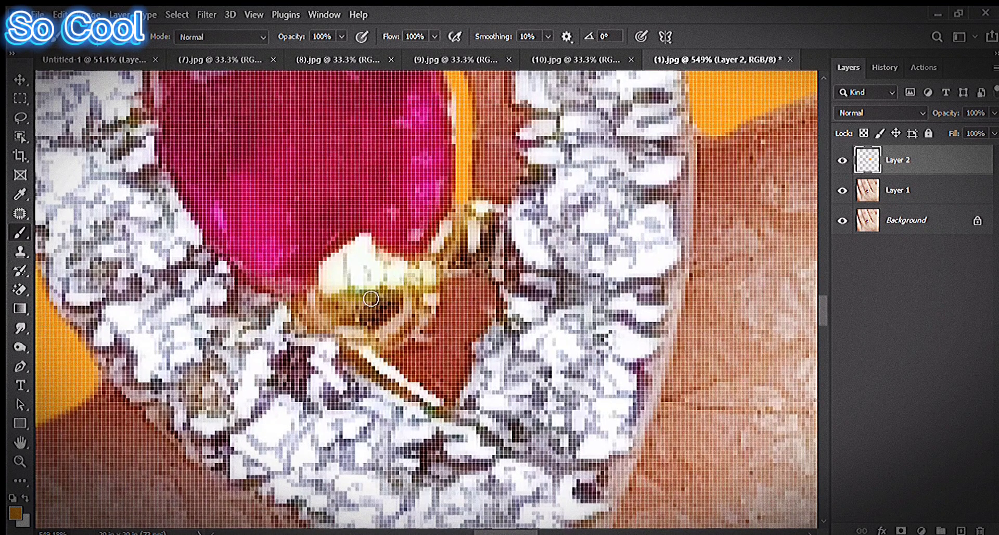
Paint the ruby's bottom prong and the thin gold strip beneath it in orange
{"action": "scroll", "coordinate": [341, 290], "scroll_direction": "up", "scroll_amount": 3}
{"action": "left_click_drag", "start_coordinate": [267, 307], "coordinate": [256, 310]}
{"action": "left_click", "coordinate": [257, 311]}
{"action": "left_click", "coordinate": [387, 428], "text": "shift"}
{"action": "left_click", "coordinate": [446, 472], "text": "shift"}
{"action": "left_click_drag", "start_coordinate": [359, 378], "coordinate": [400, 377]}
{"action": "left_click_drag", "start_coordinate": [354, 347], "coordinate": [436, 344]}
{"action": "left_click_drag", "start_coordinate": [485, 375], "coordinate": [501, 313]}
{"action": "right_click", "coordinate": [403, 324], "text": "alt"}
{"action": "mouse_move", "coordinate": [401, 330]}
{"action": "left_mouse_down"}
{"action": "mouse_move", "coordinate": [343, 330]}
{"action": "mouse_move", "coordinate": [345, 290]}
{"action": "mouse_move", "coordinate": [389, 253]}
{"action": "mouse_move", "coordinate": [419, 290]}
{"action": "mouse_move", "coordinate": [433, 291]}
{"action": "mouse_move", "coordinate": [329, 317]}
{"action": "left_mouse_up"}
Paint the small gold prong at the ruby's lower right in orange
{"action": "left_click_drag", "start_coordinate": [482, 191], "coordinate": [389, 352]}
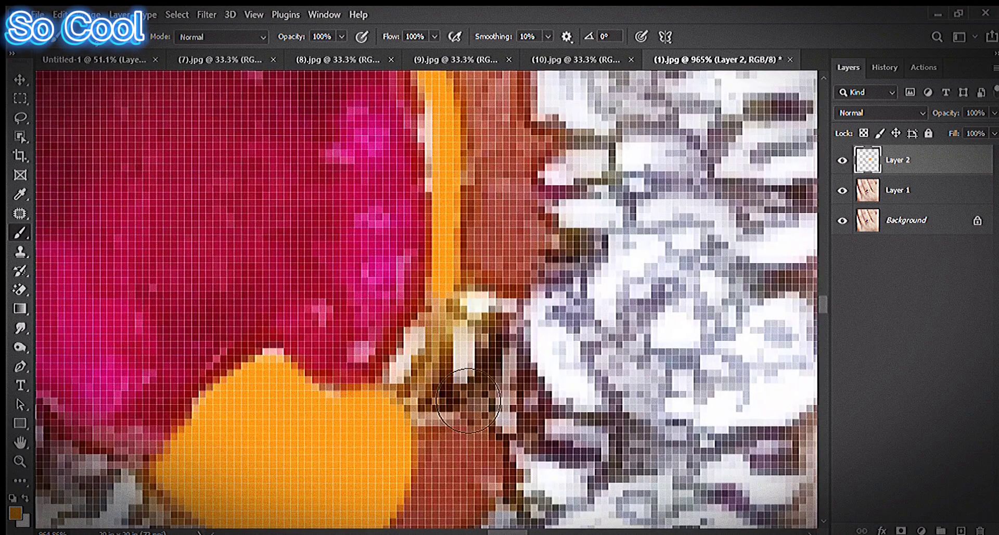
{"action": "mouse_move", "coordinate": [452, 406]}
{"action": "left_mouse_down"}
{"action": "mouse_move", "coordinate": [402, 375]}
{"action": "mouse_move", "coordinate": [408, 409]}
{"action": "mouse_move", "coordinate": [475, 329]}
{"action": "mouse_move", "coordinate": [489, 360]}
{"action": "mouse_move", "coordinate": [435, 416]}
{"action": "left_mouse_up"}
{"action": "left_click_drag", "start_coordinate": [413, 338], "coordinate": [463, 346]}
{"action": "scroll", "coordinate": [416, 356], "scroll_direction": "down", "scroll_amount": 12}
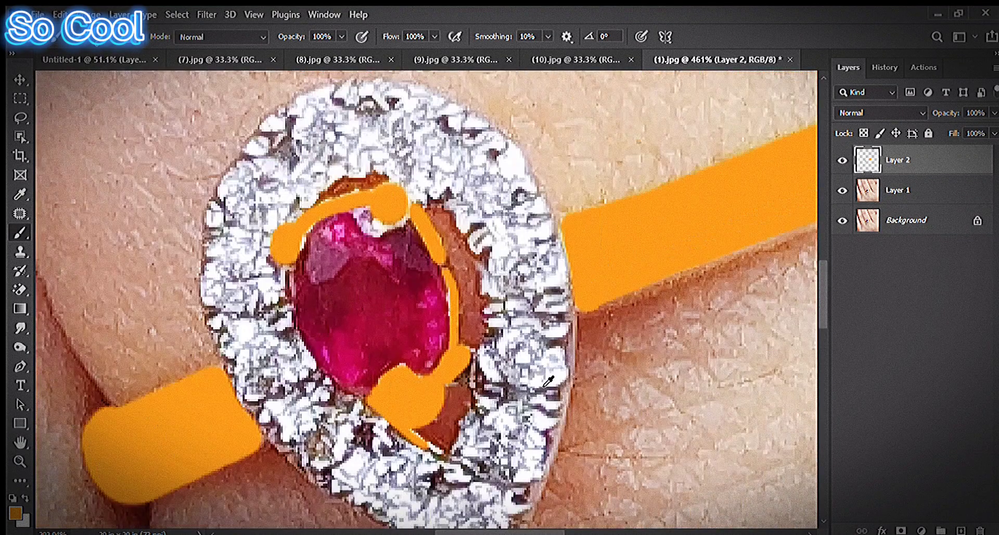
Cycle through the painted layer's blend modes, keep the one directly after Overlay, and deselect the layer
{"action": "scroll", "coordinate": [555, 332], "scroll_direction": "up", "scroll_amount": 2}
{"action": "left_click", "coordinate": [868, 108]}
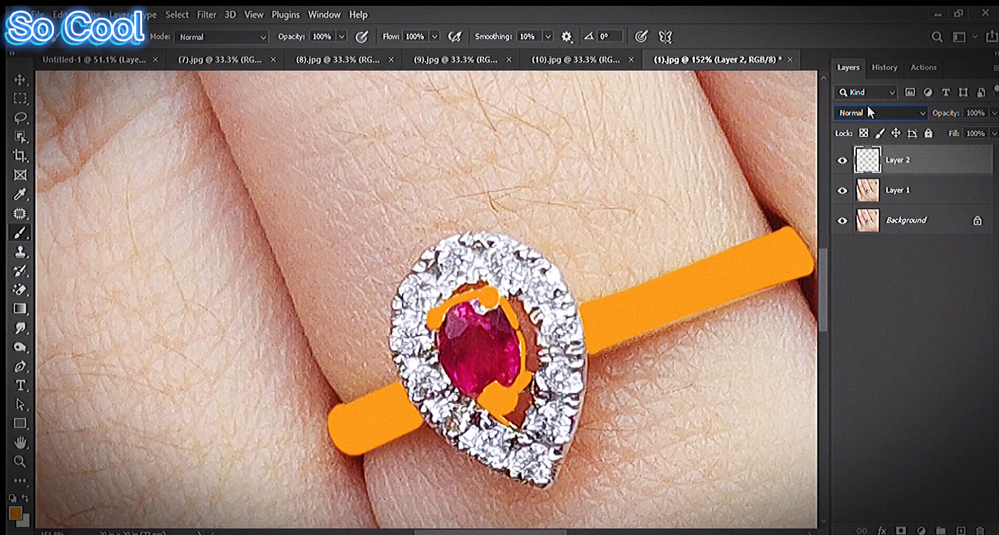
{"action": "key", "text": "Down"}
{"action": "key", "text": "Down"}
{"action": "key", "text": "Down"}
{"action": "key", "text": "Down"}
{"action": "key", "text": "Down"}
{"action": "key", "text": "Down"}
{"action": "key", "text": "Down"}
{"action": "key", "text": "Down"}
{"action": "key", "text": "Down"}
{"action": "key", "text": "Down"}
{"action": "key", "text": "Down"}
{"action": "key", "text": "Down"}
{"action": "key", "text": "Down"}
{"action": "key", "text": "Up"}
{"action": "key", "text": "Down"}
{"action": "key", "text": "Up"}
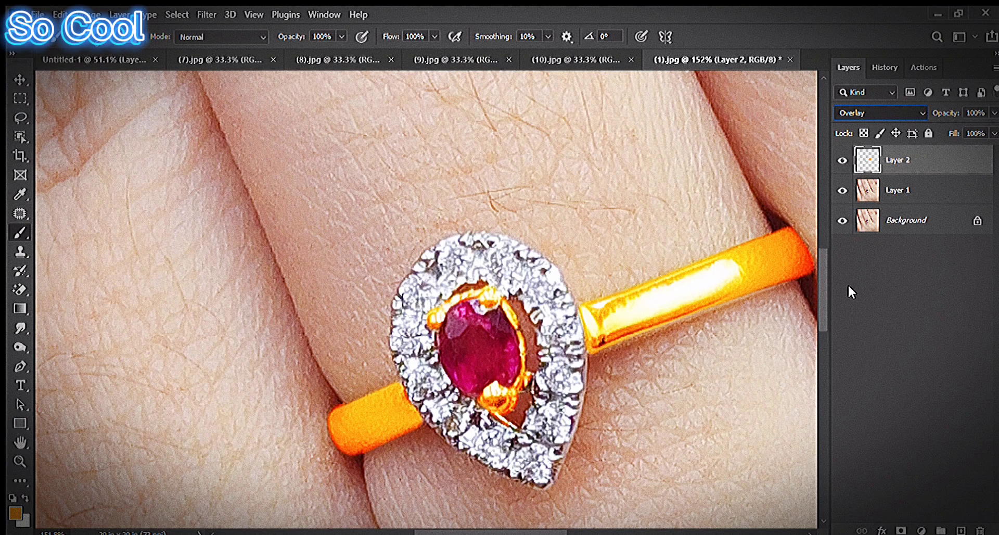
{"action": "key", "text": "Down"}
{"action": "left_click", "coordinate": [859, 328]}
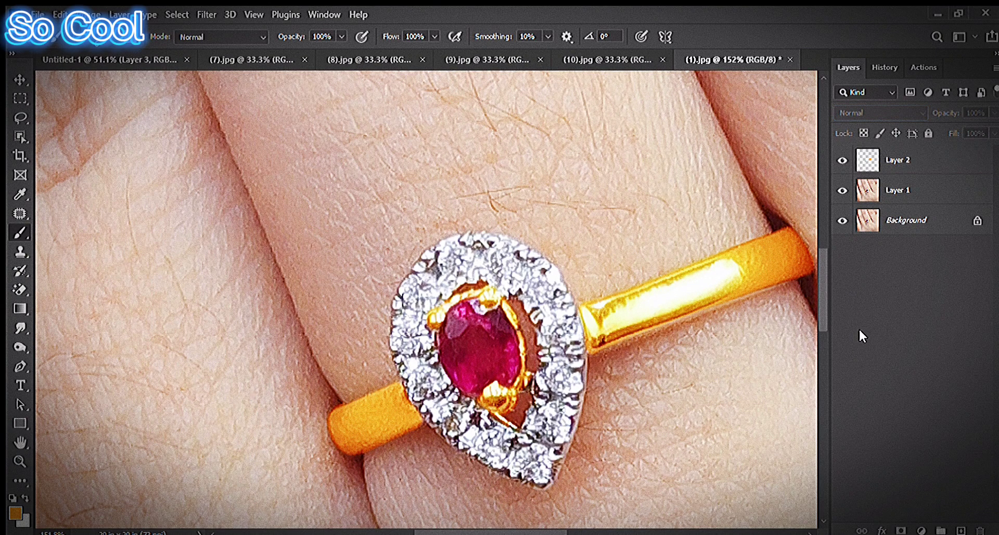
Compare the ring with and without the painted gold layer, Layer 2
{"action": "left_click", "coordinate": [887, 162]}
{"action": "key", "text": "ctrl+0"}
{"action": "left_click", "coordinate": [843, 156]}
{"action": "left_click", "coordinate": [843, 156]}
{"action": "left_click_drag", "start_coordinate": [482, 274], "coordinate": [612, 308]}
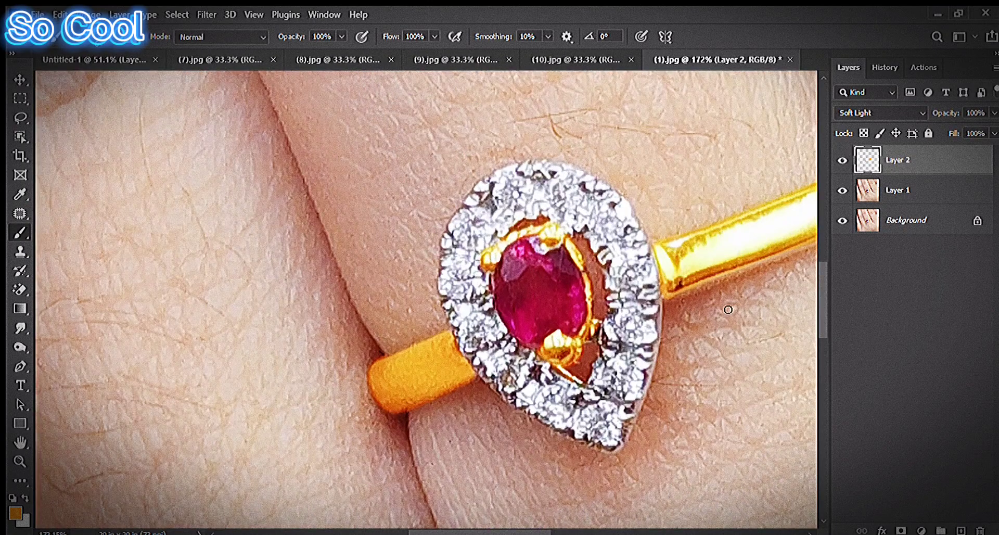
Add a new layer on top, sample a dark ruby color from the gemstone, and paint over the whole ruby
{"action": "scroll", "coordinate": [611, 245], "scroll_direction": "up", "scroll_amount": 1}
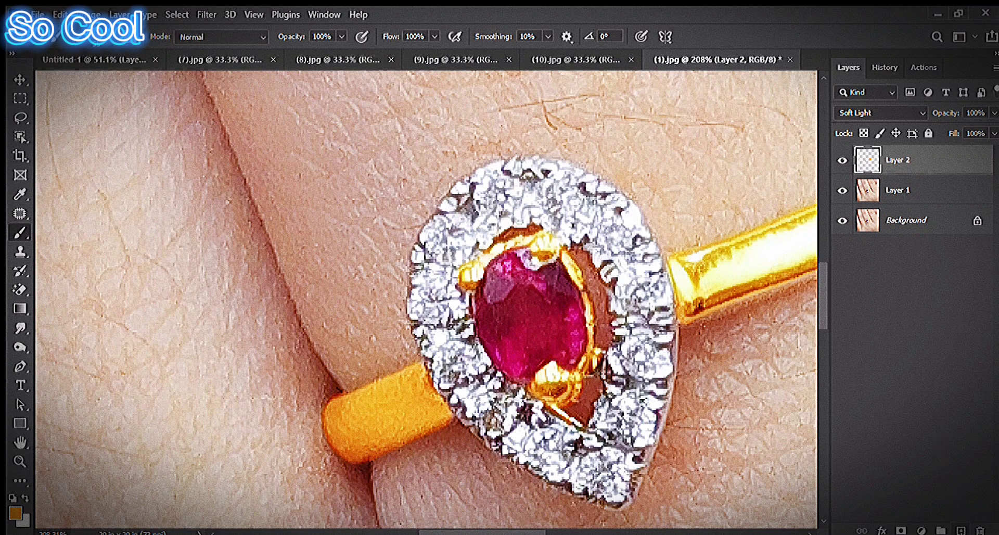
{"action": "key", "text": "ctrl+shift+alt+n"}
{"action": "scroll", "coordinate": [568, 223], "scroll_direction": "up", "scroll_amount": 3}
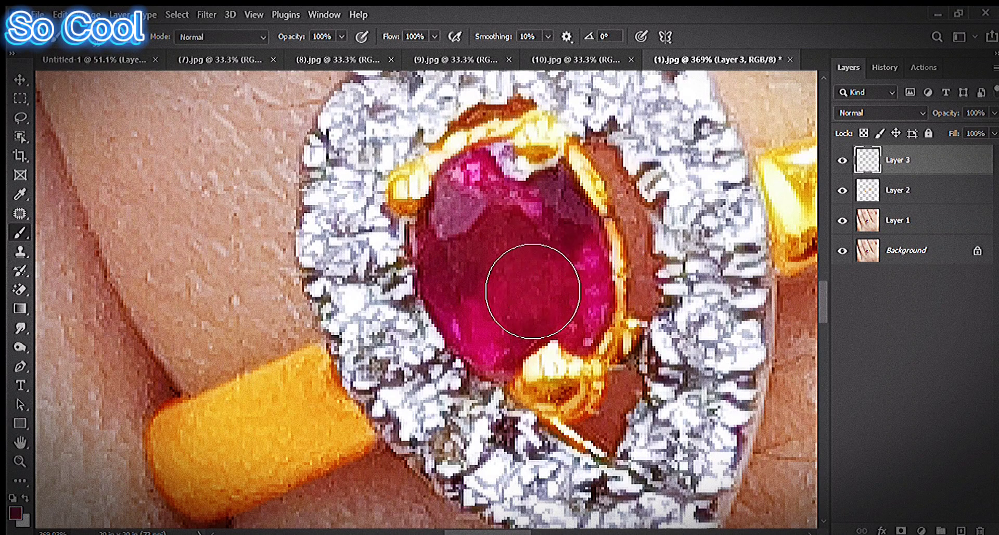
{"action": "left_click", "coordinate": [484, 241], "text": "alt"}
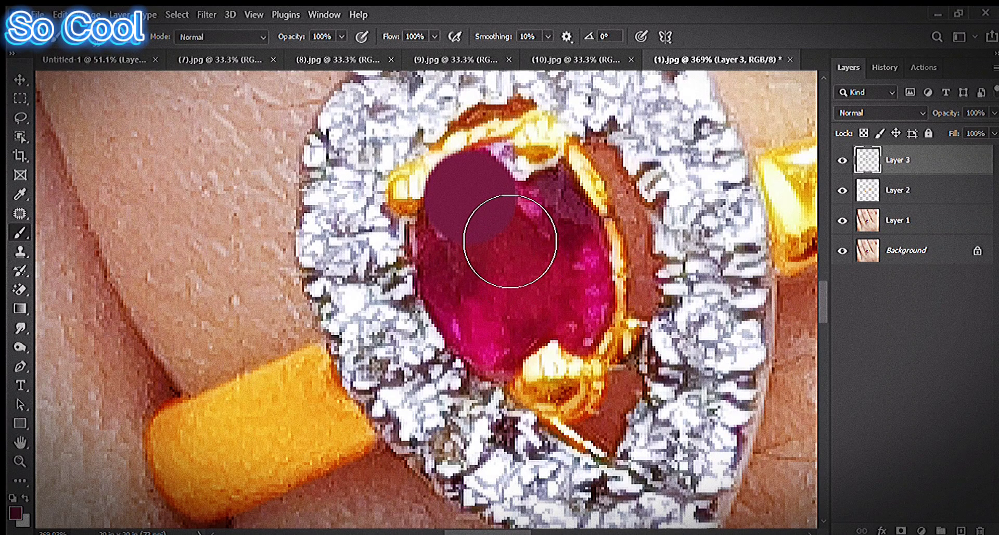
{"action": "mouse_move", "coordinate": [508, 230]}
{"action": "left_mouse_down"}
{"action": "mouse_move", "coordinate": [502, 289]}
{"action": "mouse_move", "coordinate": [513, 323]}
{"action": "left_mouse_up"}
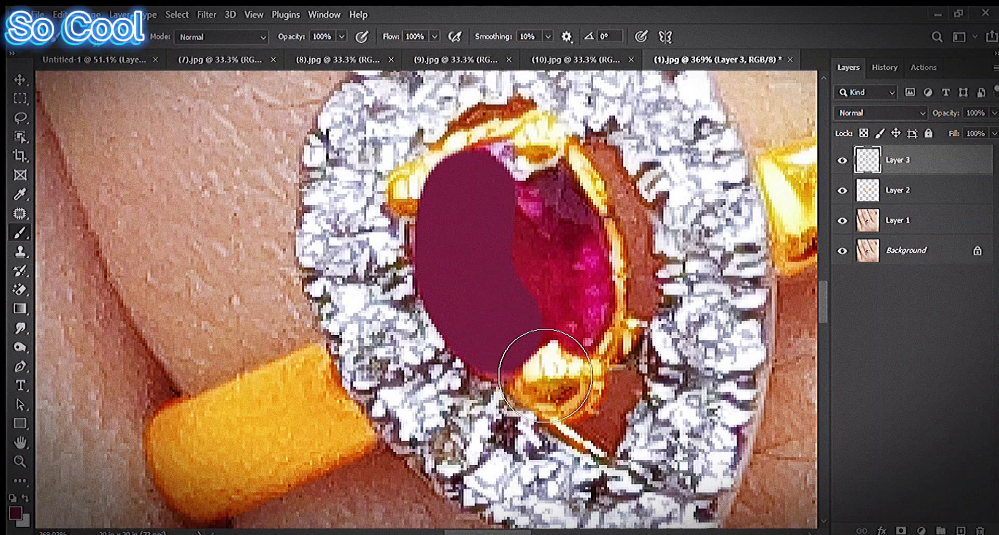
{"action": "mouse_move", "coordinate": [545, 375]}
{"action": "left_mouse_down"}
{"action": "mouse_move", "coordinate": [580, 388]}
{"action": "mouse_move", "coordinate": [597, 380]}
{"action": "mouse_move", "coordinate": [621, 327]}
{"action": "mouse_move", "coordinate": [595, 242]}
{"action": "mouse_move", "coordinate": [543, 220]}
{"action": "mouse_move", "coordinate": [556, 303]}
{"action": "left_mouse_up"}
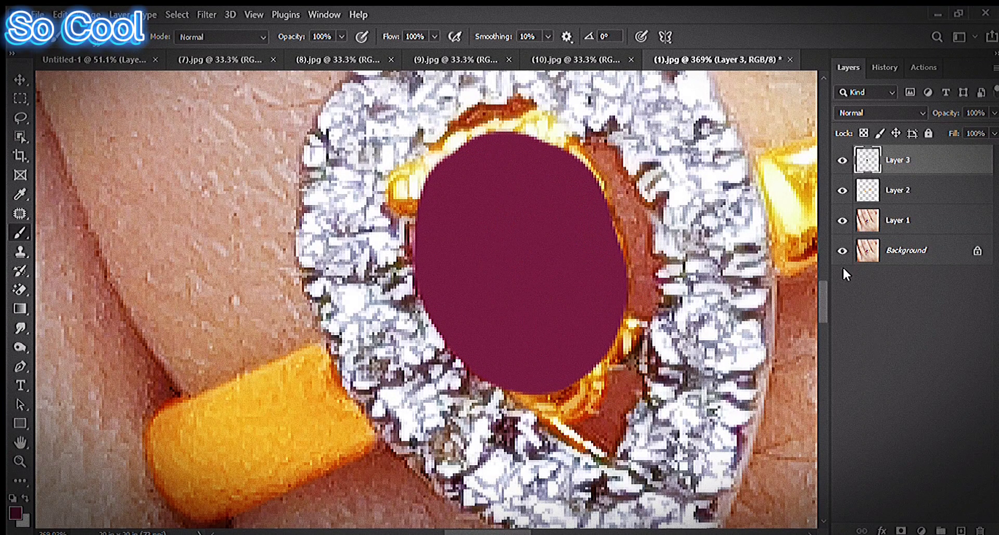
Select the painted gold areas of Layer 2, erase them from the ruby paint on Layer 3, and deselect
{"action": "left_click", "coordinate": [869, 192], "text": "ctrl"}
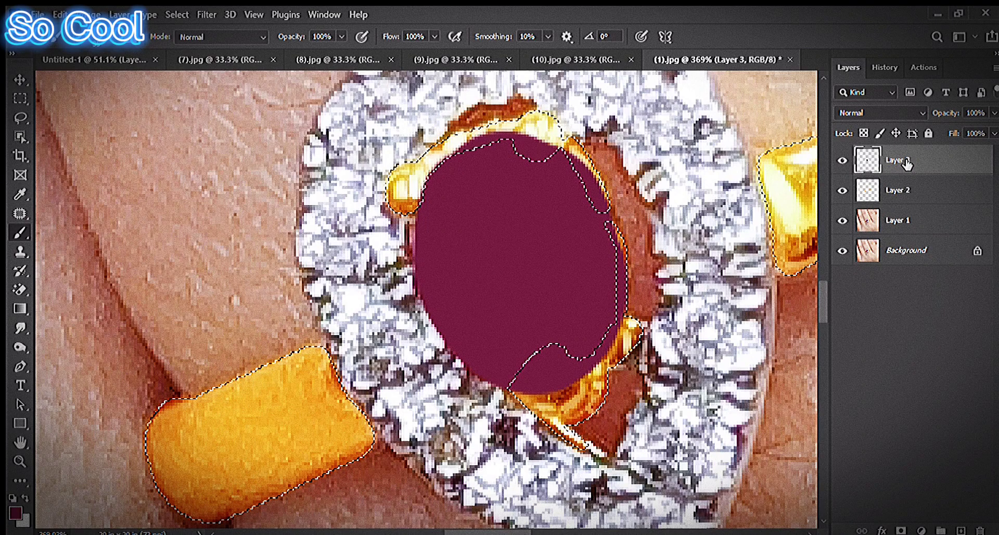
{"action": "key", "text": "Delete"}
{"action": "key", "text": "ctrl+d"}
Set the ruby paint layer's blend mode to Soft Light
{"action": "left_click", "coordinate": [845, 112]}
{"action": "key", "text": "Down"}
{"action": "key", "text": "Down"}
{"action": "key", "text": "Down"}
{"action": "key", "text": "Down"}
{"action": "key", "text": "Down"}
{"action": "key", "text": "Down"}
{"action": "key", "text": "Down"}
{"action": "key", "text": "Down"}
{"action": "key", "text": "Down"}
{"action": "key", "text": "Down"}
{"action": "key", "text": "Down"}
{"action": "key", "text": "Down"}
{"action": "key", "text": "Down"}
{"action": "key", "text": "Up"}
{"action": "key", "text": "Down"}
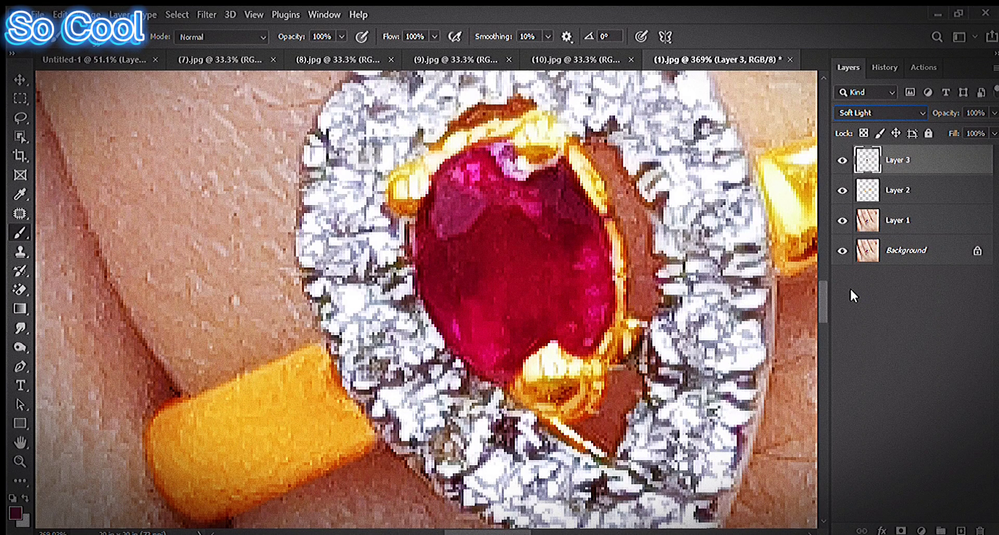
Add a new empty layer directly above Layer 1 and undo a stray test dab on the diamond halo
{"action": "key", "text": "ctrl+0"}
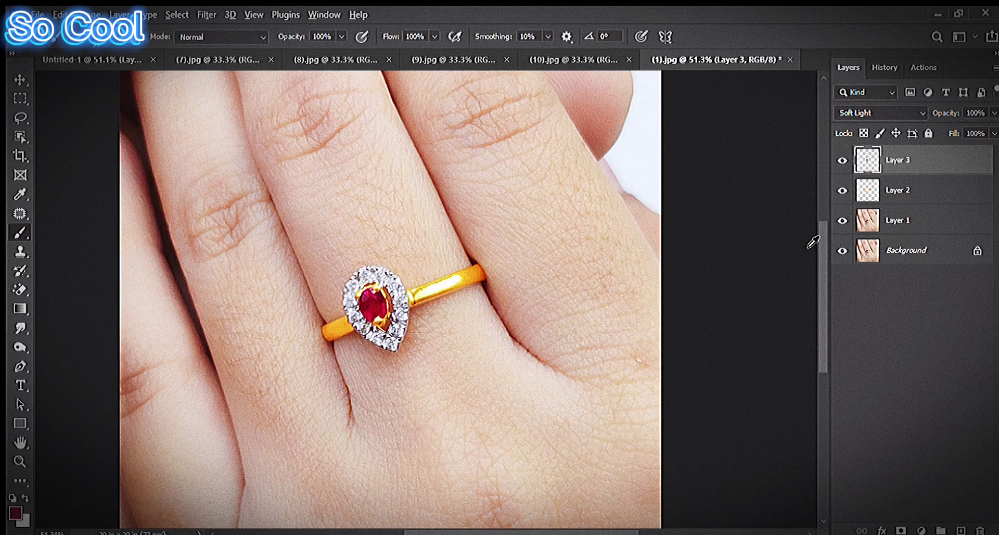
{"action": "scroll", "coordinate": [207, 211], "scroll_direction": "up", "scroll_amount": 15}
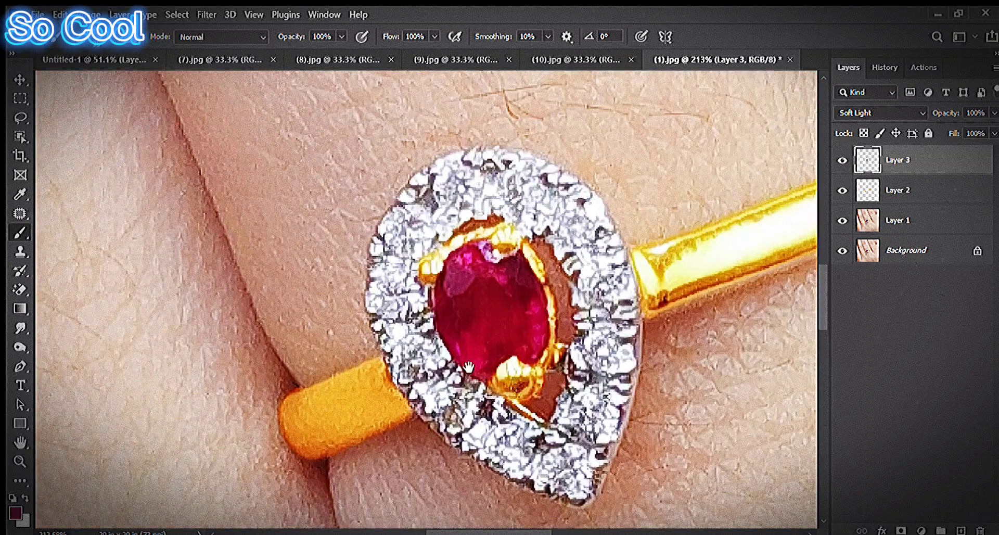
{"action": "left_click_drag", "start_coordinate": [470, 371], "coordinate": [552, 318]}
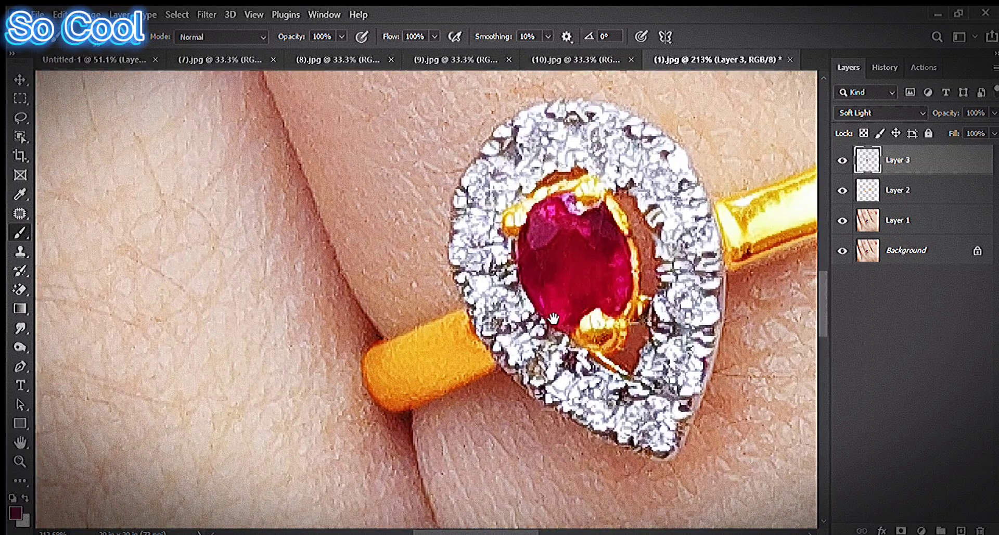
{"action": "left_click", "coordinate": [926, 223]}
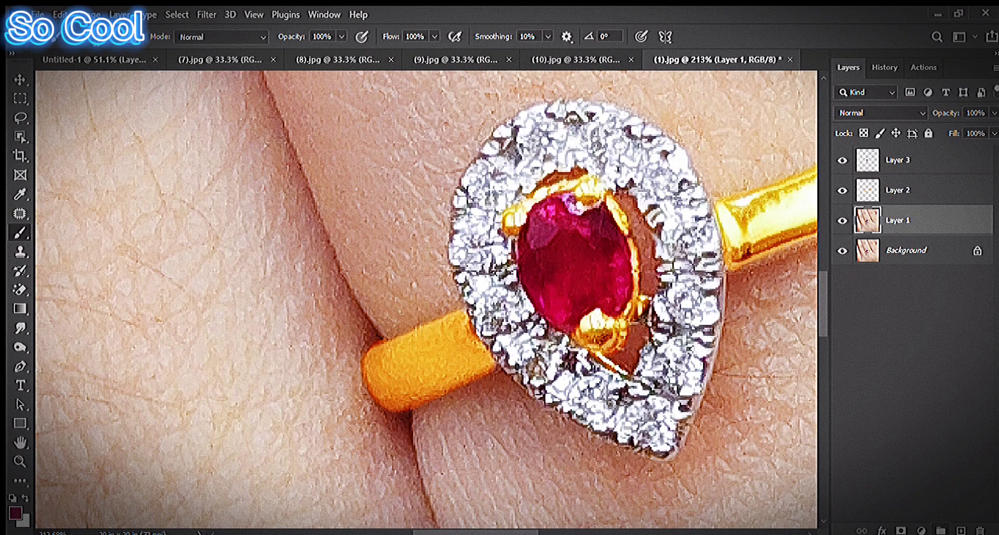
{"action": "left_click", "coordinate": [961, 530]}
{"action": "right_click", "coordinate": [478, 217], "text": "alt"}
{"action": "right_click", "coordinate": [483, 211], "text": "alt"}
{"action": "left_click", "coordinate": [480, 200]}
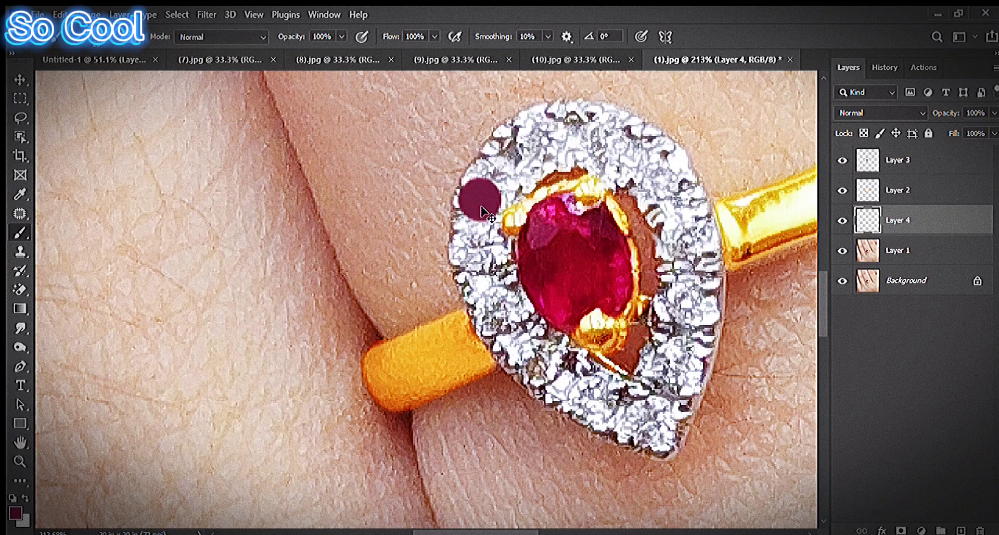
{"action": "key", "text": "ctrl+z"}
Switch to a white brush color and paint over the entire diamond halo around the ruby
{"action": "key", "text": "i"}
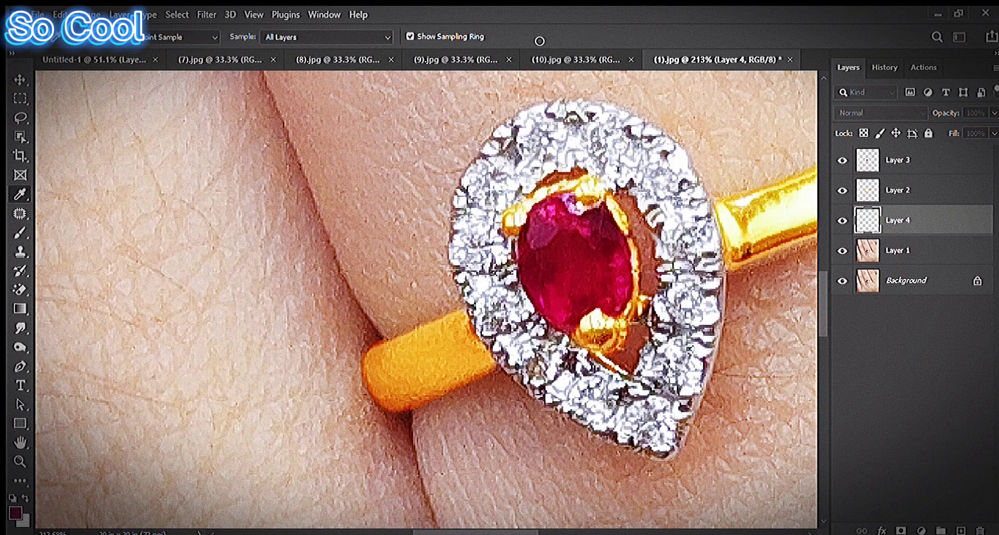
{"action": "key", "text": "b"}
{"action": "mouse_move", "coordinate": [551, 169]}
{"action": "left_mouse_down"}
{"action": "mouse_move", "coordinate": [515, 140]}
{"action": "mouse_move", "coordinate": [541, 162]}
{"action": "mouse_move", "coordinate": [523, 169]}
{"action": "mouse_move", "coordinate": [484, 239]}
{"action": "mouse_move", "coordinate": [501, 296]}
{"action": "mouse_move", "coordinate": [557, 380]}
{"action": "mouse_move", "coordinate": [613, 423]}
{"action": "mouse_move", "coordinate": [660, 446]}
{"action": "mouse_move", "coordinate": [689, 424]}
{"action": "left_mouse_up"}
{"action": "mouse_move", "coordinate": [707, 360]}
{"action": "left_mouse_down"}
{"action": "mouse_move", "coordinate": [719, 254]}
{"action": "mouse_move", "coordinate": [683, 192]}
{"action": "mouse_move", "coordinate": [650, 159]}
{"action": "mouse_move", "coordinate": [612, 146]}
{"action": "mouse_move", "coordinate": [574, 149]}
{"action": "mouse_move", "coordinate": [555, 166]}
{"action": "mouse_move", "coordinate": [620, 167]}
{"action": "mouse_move", "coordinate": [651, 182]}
{"action": "mouse_move", "coordinate": [690, 227]}
{"action": "mouse_move", "coordinate": [706, 261]}
{"action": "mouse_move", "coordinate": [706, 305]}
{"action": "mouse_move", "coordinate": [704, 320]}
{"action": "mouse_move", "coordinate": [698, 261]}
{"action": "mouse_move", "coordinate": [691, 374]}
{"action": "mouse_move", "coordinate": [679, 400]}
{"action": "mouse_move", "coordinate": [646, 422]}
{"action": "mouse_move", "coordinate": [556, 366]}
{"action": "mouse_move", "coordinate": [546, 367]}
{"action": "mouse_move", "coordinate": [560, 380]}
{"action": "mouse_move", "coordinate": [543, 374]}
{"action": "mouse_move", "coordinate": [506, 307]}
{"action": "mouse_move", "coordinate": [524, 298]}
{"action": "mouse_move", "coordinate": [509, 270]}
{"action": "mouse_move", "coordinate": [537, 170]}
{"action": "mouse_move", "coordinate": [526, 190]}
{"action": "left_mouse_up"}
{"action": "mouse_move", "coordinate": [669, 454]}
{"action": "left_mouse_down"}
{"action": "mouse_move", "coordinate": [697, 349]}
{"action": "mouse_move", "coordinate": [691, 421]}
{"action": "mouse_move", "coordinate": [717, 350]}
{"action": "mouse_move", "coordinate": [718, 292]}
{"action": "left_mouse_up"}
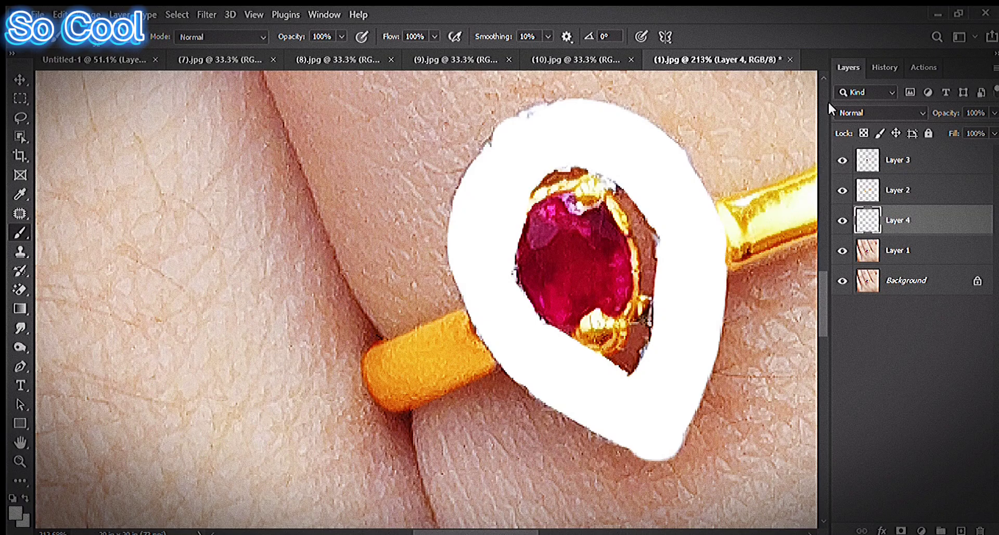
Set the white halo layer's blend mode to Soft Light and deselect the layer
{"action": "left_click", "coordinate": [879, 113]}
{"action": "left_click", "coordinate": [858, 301]}
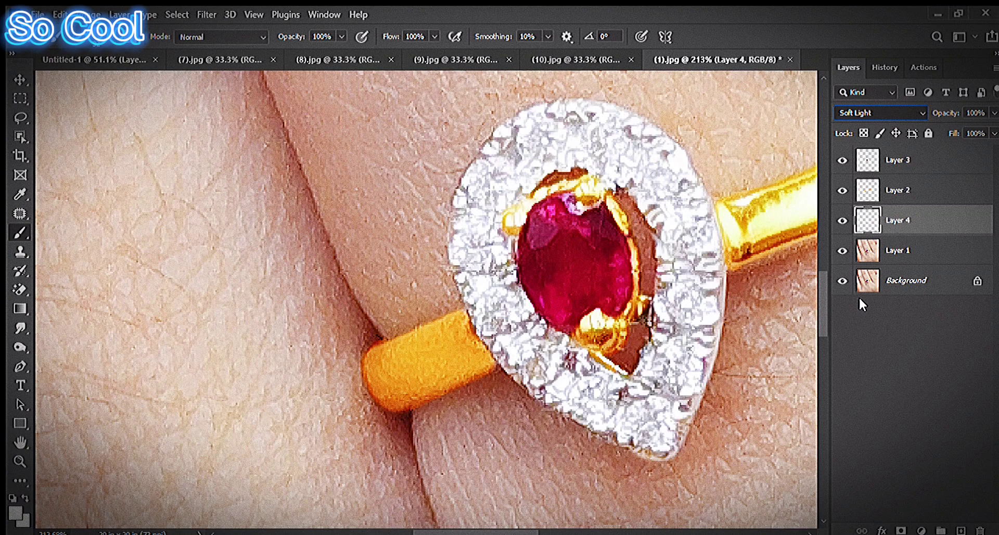
{"action": "left_click", "coordinate": [859, 296]}
Clear the parts of the white halo layer that overlap the painted gold and ruby layers
{"action": "left_click", "coordinate": [867, 223], "text": "ctrl"}
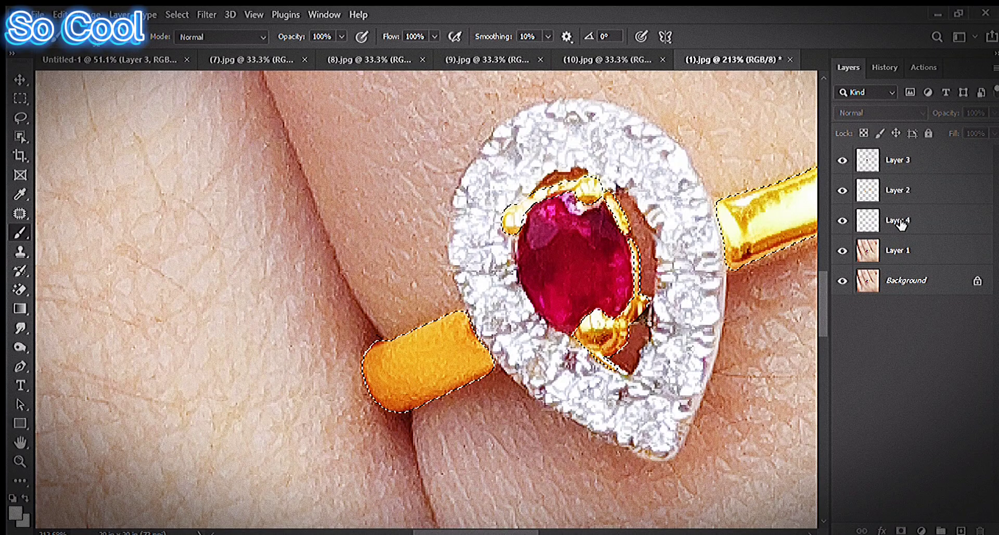
{"action": "left_click", "coordinate": [901, 224]}
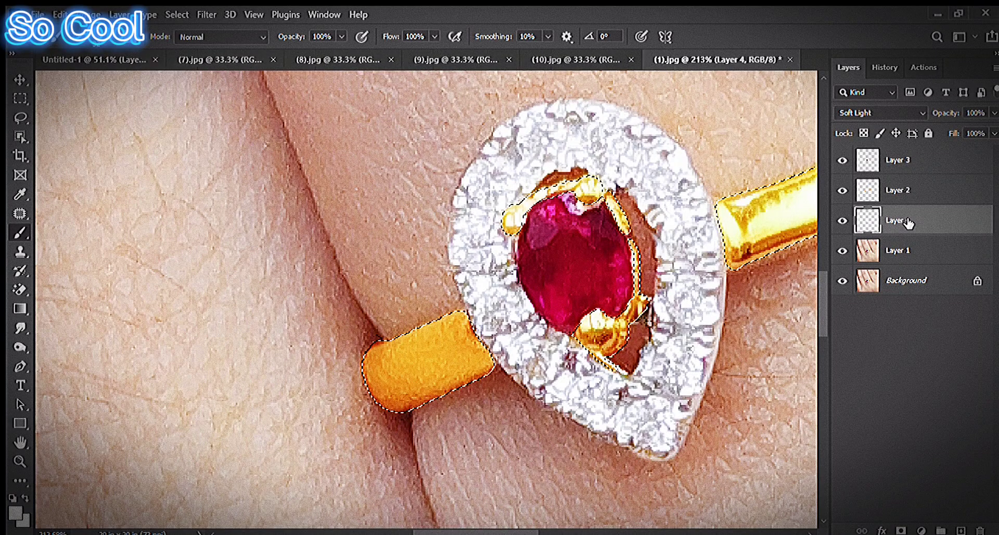
{"action": "left_click", "coordinate": [866, 167], "text": "ctrl"}
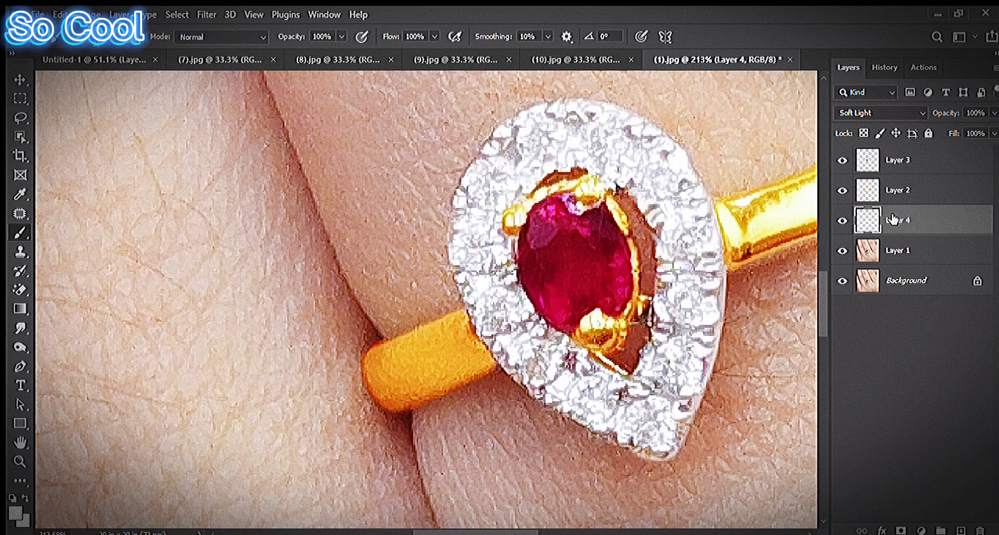
Duplicate Layers 3, 2 and 4 and merge the duplicates into a single layer
{"action": "scroll", "coordinate": [631, 286], "scroll_direction": "down", "scroll_amount": 7}
{"action": "key", "text": "v"}
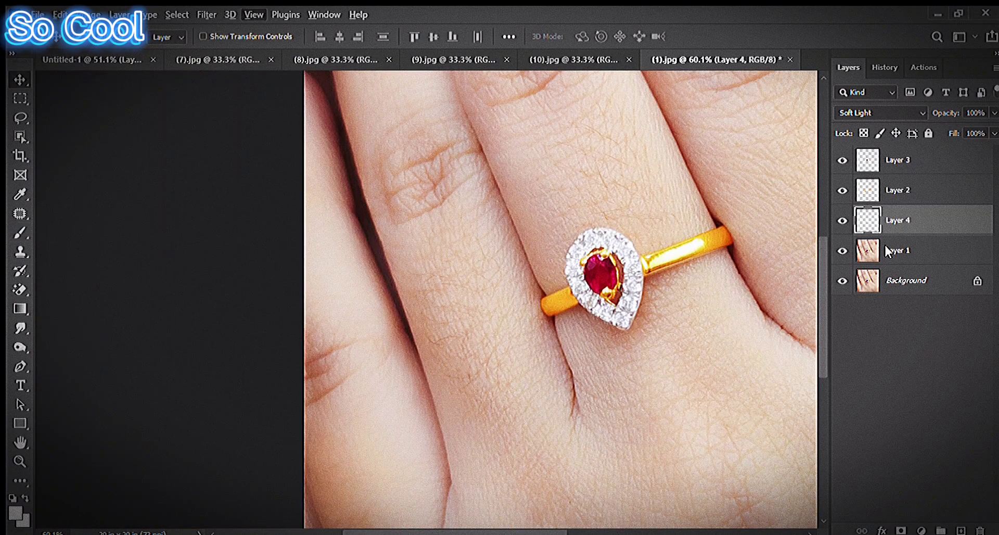
{"action": "left_click", "coordinate": [920, 175], "text": "shift"}
{"action": "key", "text": "ctrl+j"}
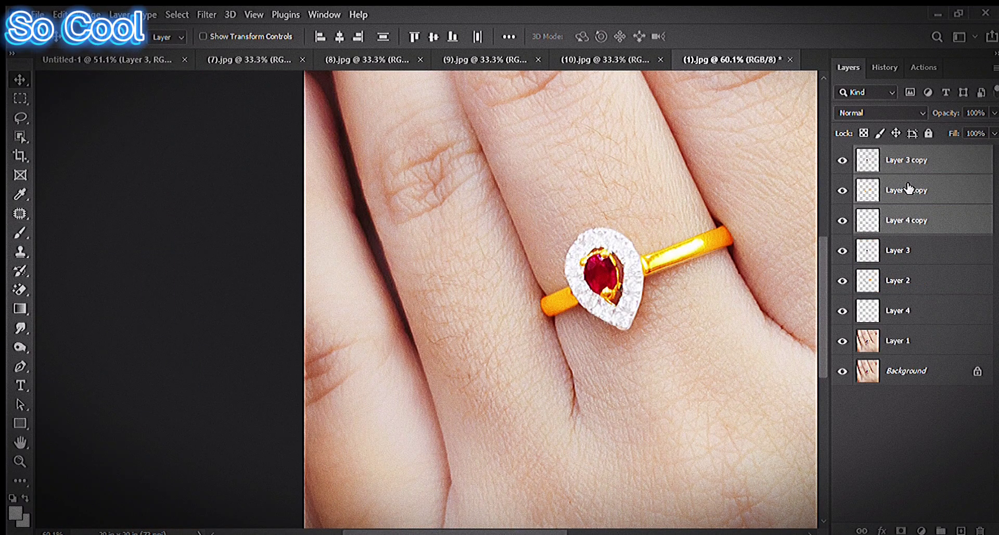
{"action": "key", "text": "ctrl+e"}
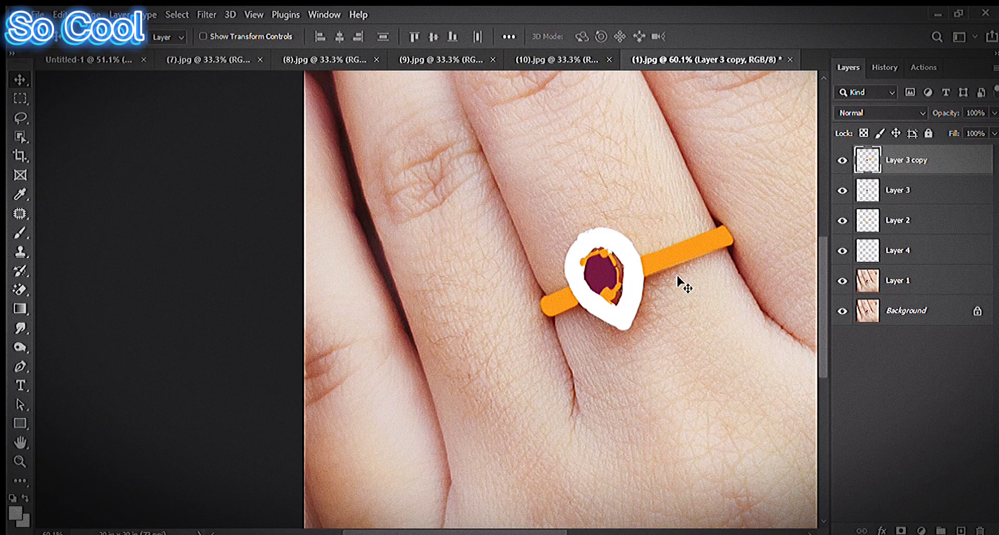
Select the outline of the merged copy, hide that copy, and put the selected ring area of Layer 1 on a new layer
{"action": "scroll", "coordinate": [676, 263], "scroll_direction": "up", "scroll_amount": 3}
{"action": "scroll", "coordinate": [736, 225], "scroll_direction": "up", "scroll_amount": 2}
{"action": "left_click", "coordinate": [866, 160], "text": "ctrl"}
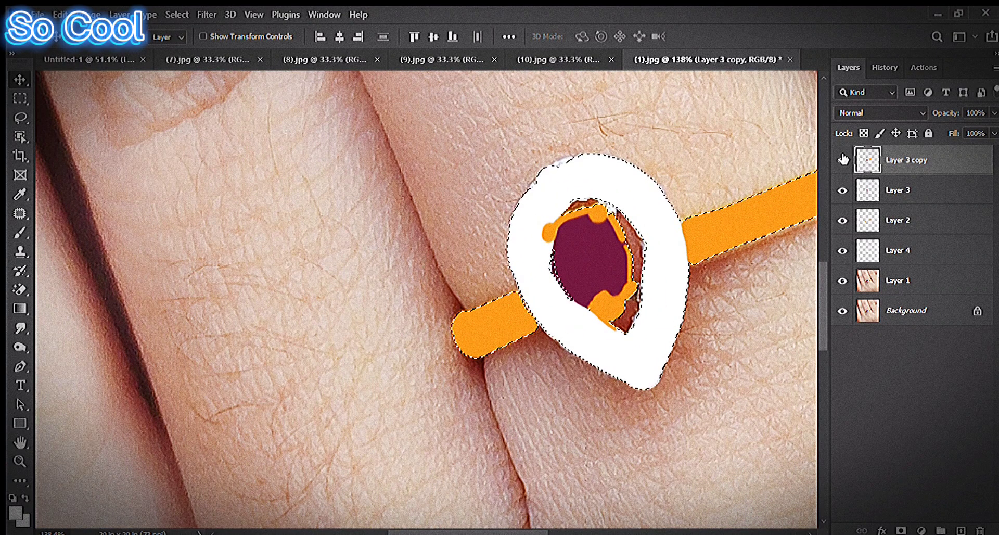
{"action": "left_click", "coordinate": [842, 160]}
{"action": "left_click", "coordinate": [908, 280]}
{"action": "key", "text": "ctrl+shift+alt+n"}
Apply the High Pass filter to the copied ring on Layer 5
{"action": "left_click", "coordinate": [207, 14]}
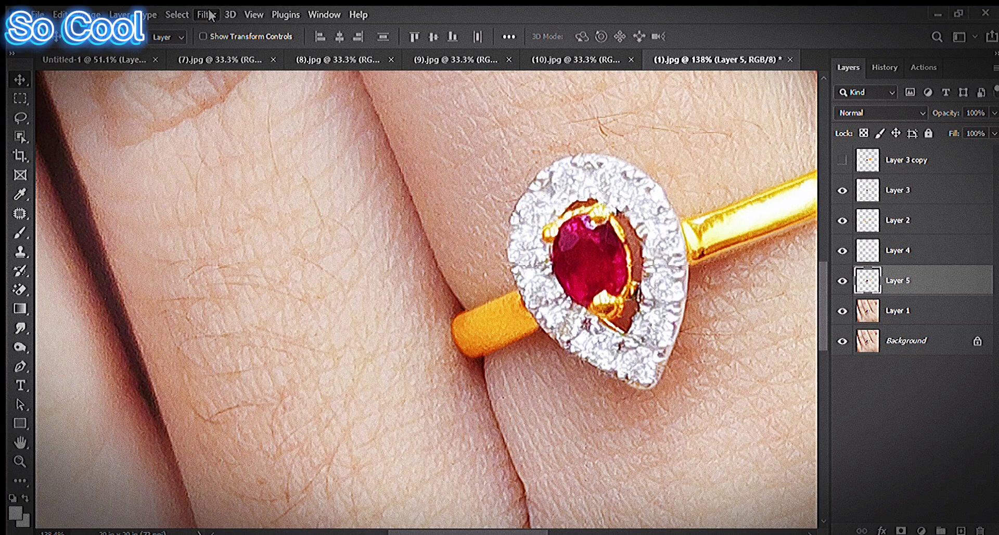
{"action": "left_click", "coordinate": [433, 334]}
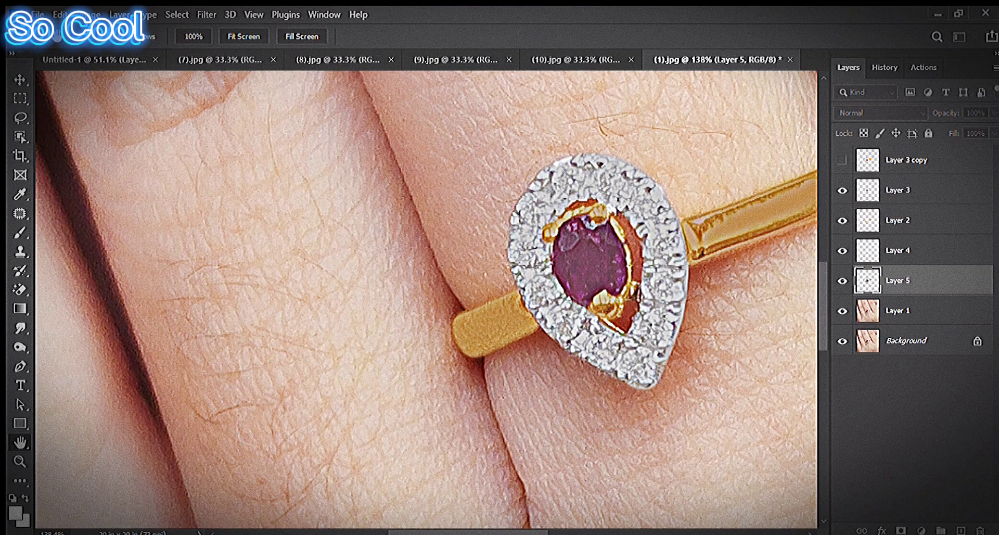
{"action": "key", "text": "Return"}
Set the high-pass ring layer's blend mode to Soft Light and delete the hidden merged layer copy
{"action": "left_click", "coordinate": [860, 111]}
{"action": "key", "text": "Down"}
{"action": "key", "text": "Down"}
{"action": "key", "text": "Down"}
{"action": "key", "text": "Down"}
{"action": "key", "text": "Down"}
{"action": "key", "text": "Down"}
{"action": "key", "text": "Down"}
{"action": "key", "text": "Down"}
{"action": "key", "text": "Down"}
{"action": "key", "text": "Down"}
{"action": "key", "text": "Down"}
{"action": "key", "text": "Down"}
{"action": "key", "text": "Down"}
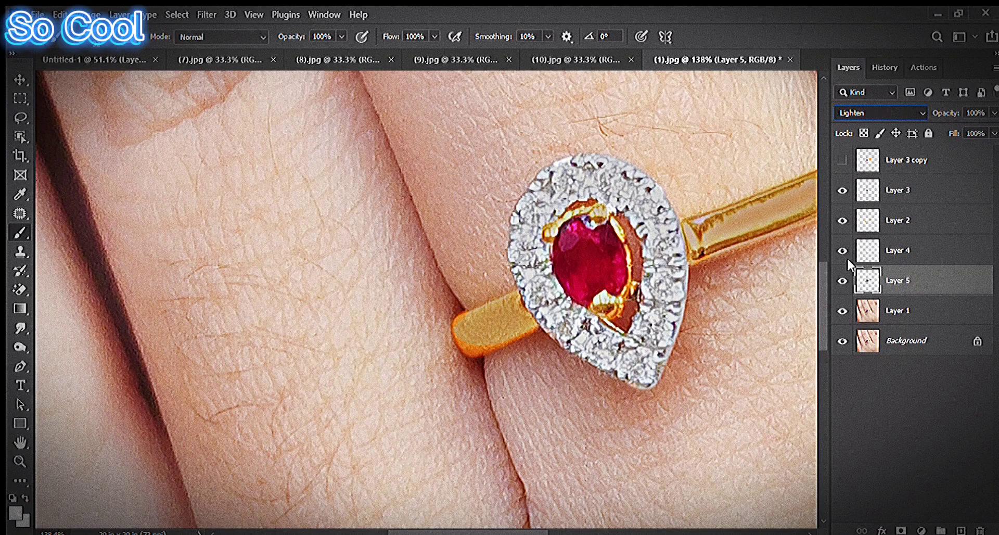
{"action": "left_click", "coordinate": [900, 367]}
{"action": "left_click", "coordinate": [863, 158]}
{"action": "key", "text": "Delete"}
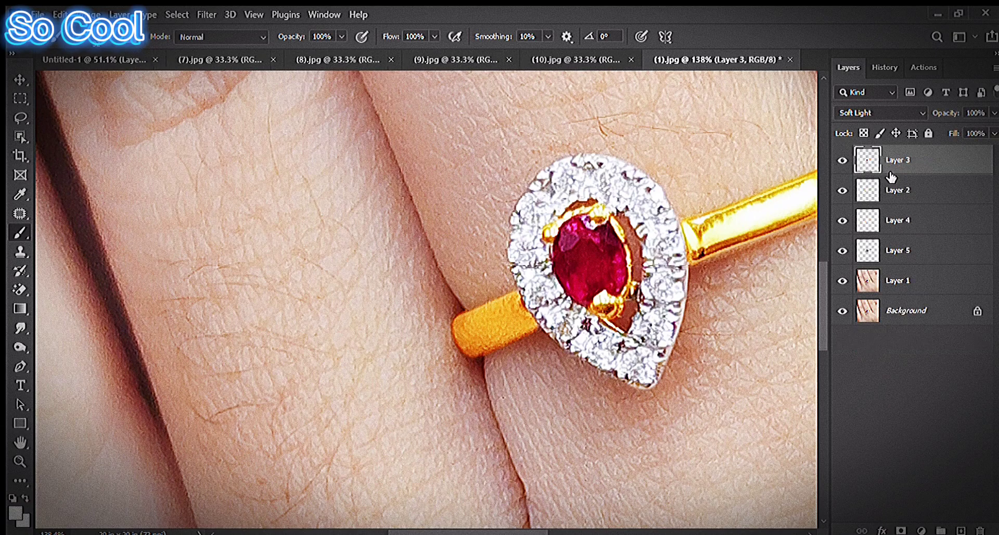
Compare the retouched ring with the original photo and check the effect of the white halo layer, Layer 4
{"action": "left_click", "coordinate": [843, 308], "text": "alt"}
{"action": "left_click", "coordinate": [843, 308], "text": "alt"}
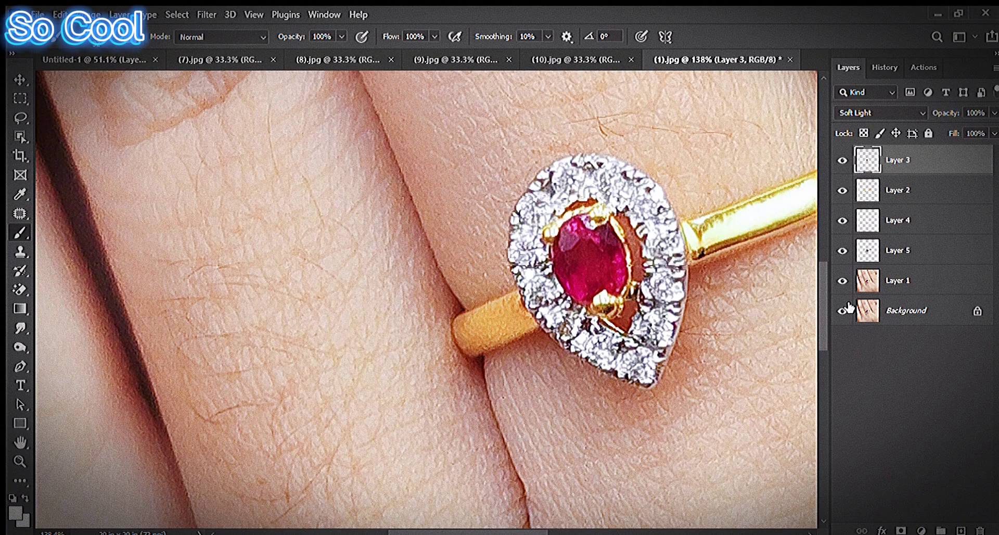
{"action": "scroll", "coordinate": [453, 264], "scroll_direction": "down", "scroll_amount": 6}
{"action": "scroll", "coordinate": [538, 287], "scroll_direction": "up", "scroll_amount": 5}
{"action": "left_click", "coordinate": [887, 255]}
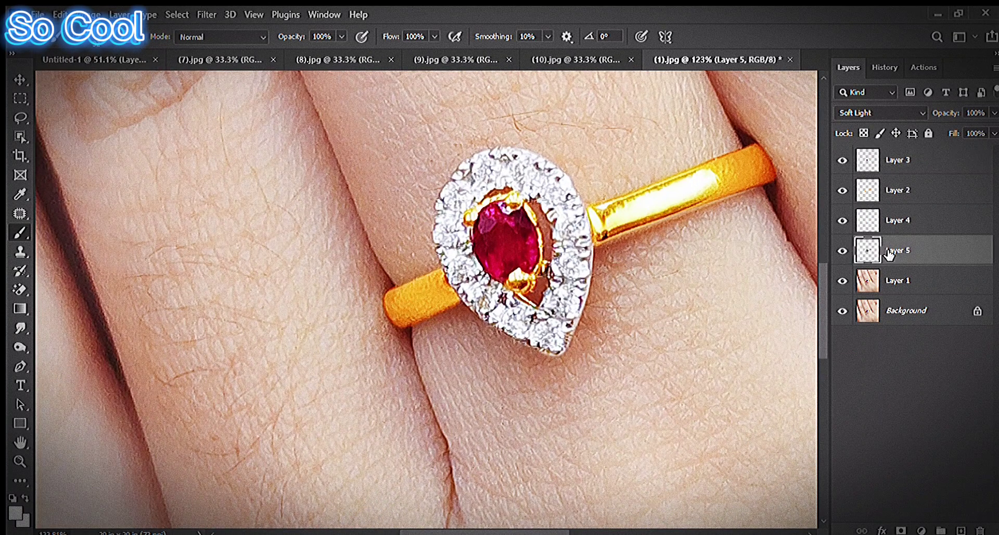
{"action": "left_click", "coordinate": [927, 225]}
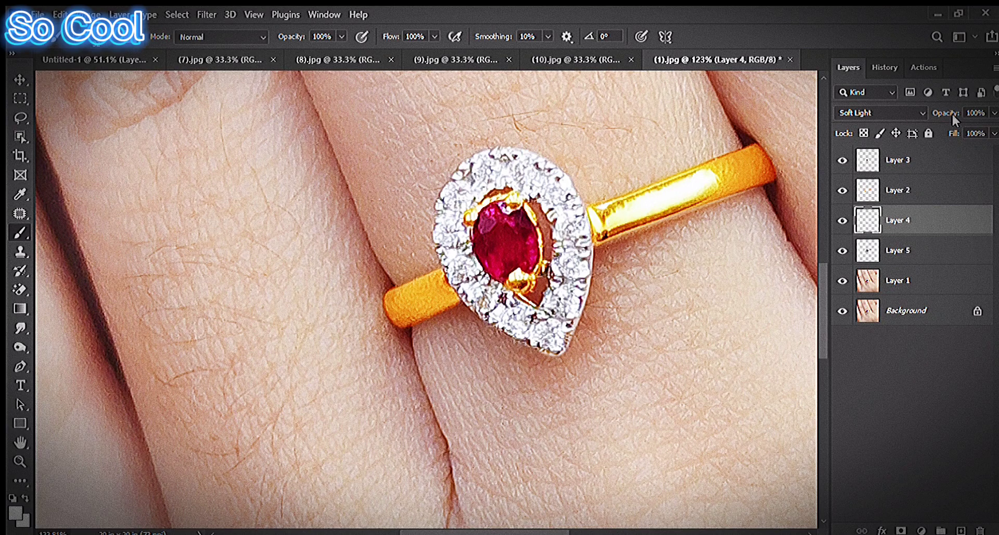
{"action": "left_click", "coordinate": [843, 221]}
{"action": "left_click", "coordinate": [843, 220]}
Rename Layer 4 as white and Layer 2 as yellow
{"action": "double_click", "coordinate": [898, 220]}
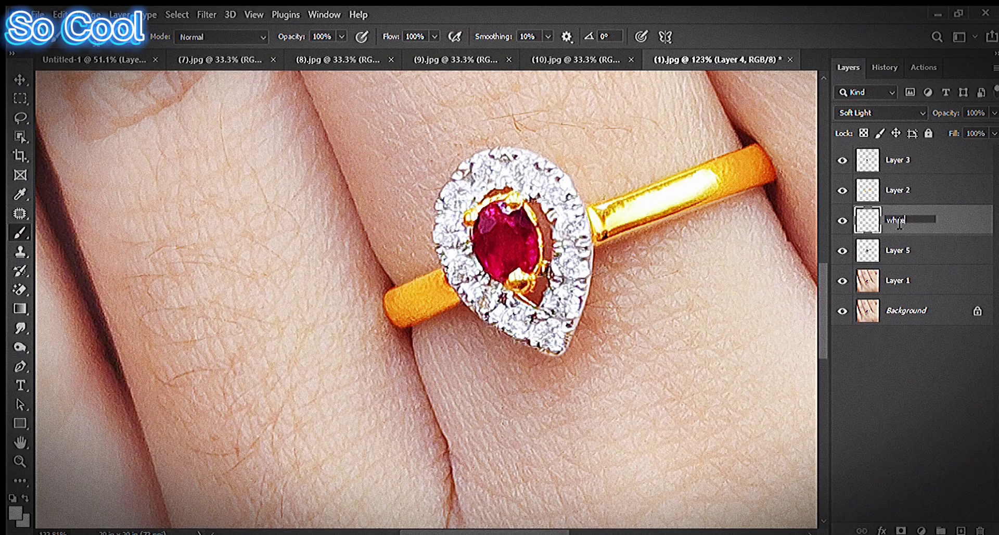
{"action": "key", "text": "Return"}
{"action": "double_click", "coordinate": [907, 189]}
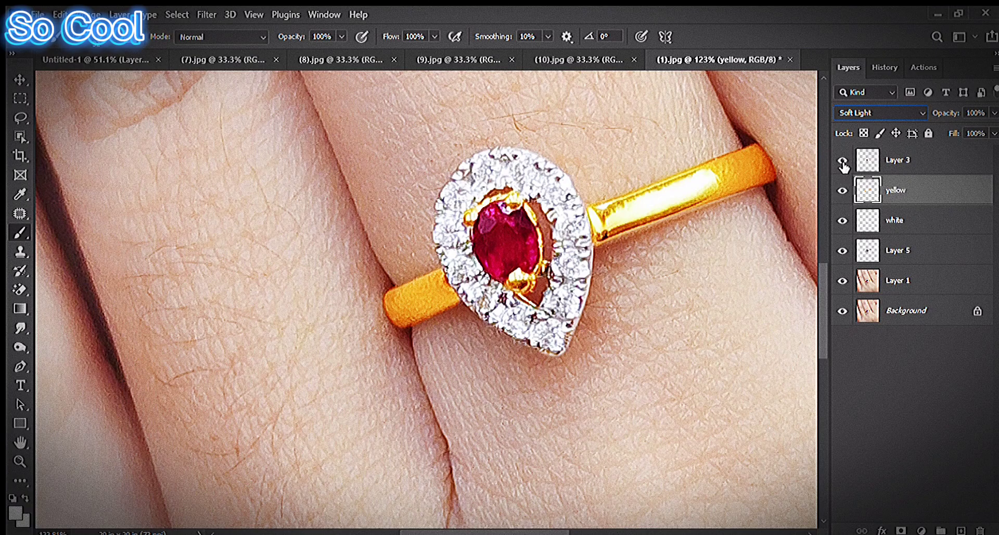
Rename Layer 3 as jew
{"action": "left_click", "coordinate": [896, 160]}
{"action": "double_click", "coordinate": [895, 160]}
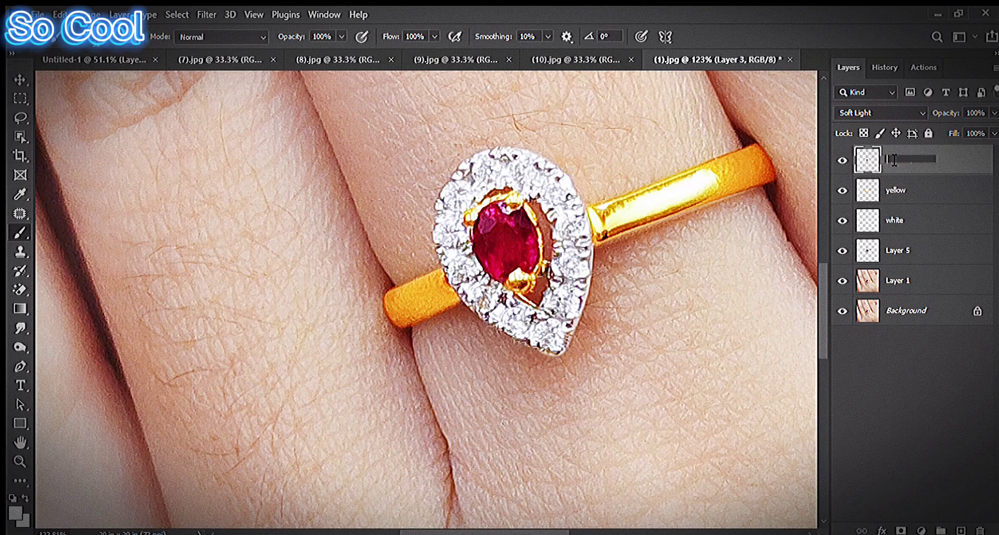
{"action": "key", "text": "Return"}
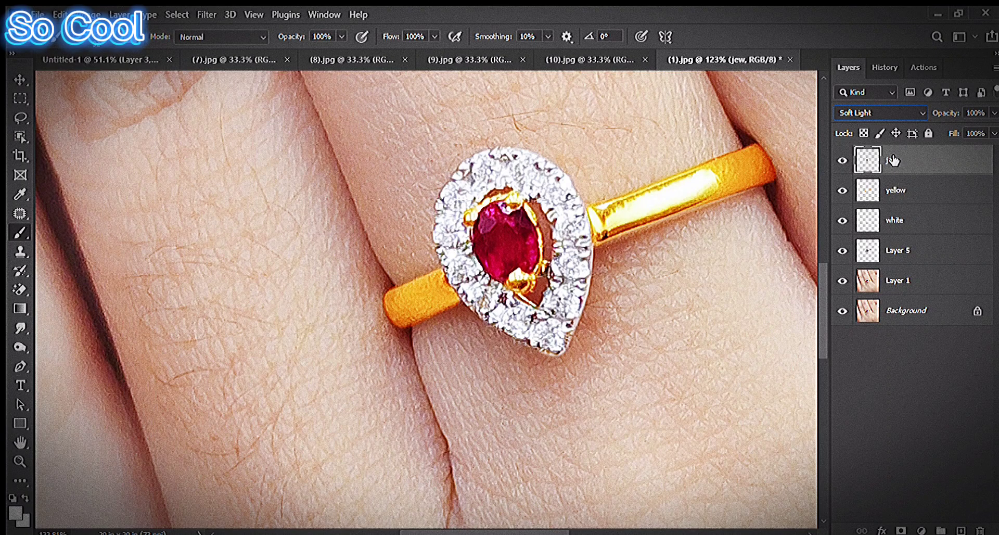
Rename the ruby paint layer as red and Layer 5 as hp
{"action": "double_click", "coordinate": [893, 160]}
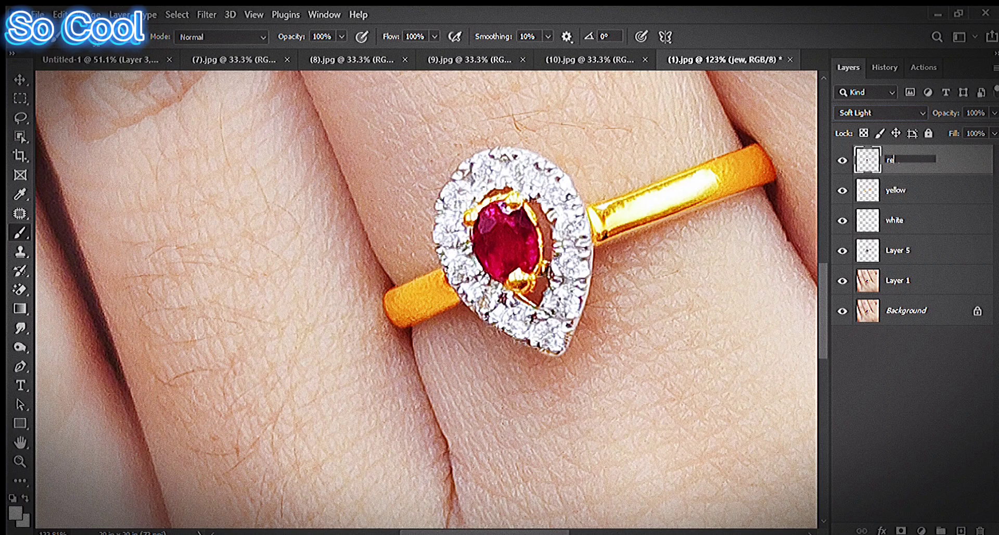
{"action": "key", "text": "Return"}
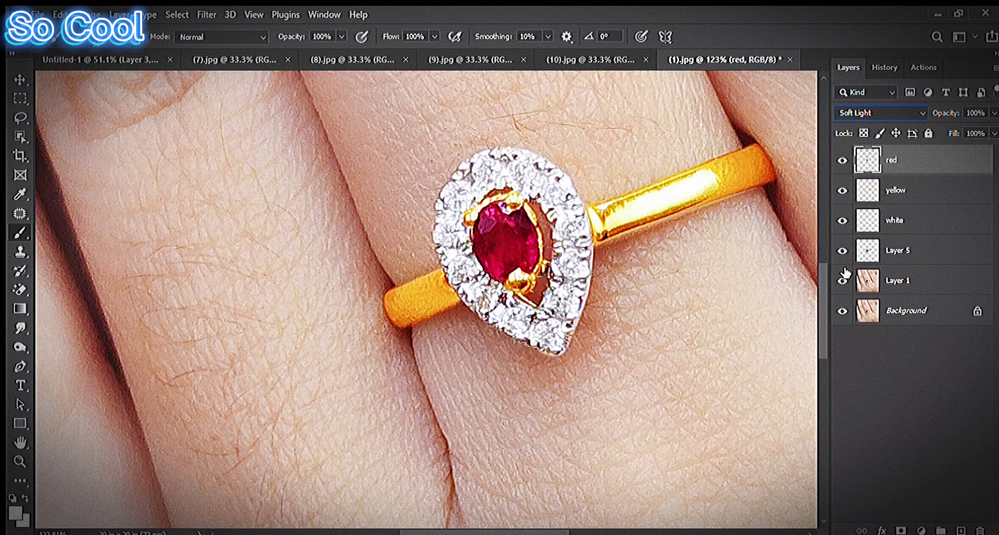
{"action": "double_click", "coordinate": [906, 252]}
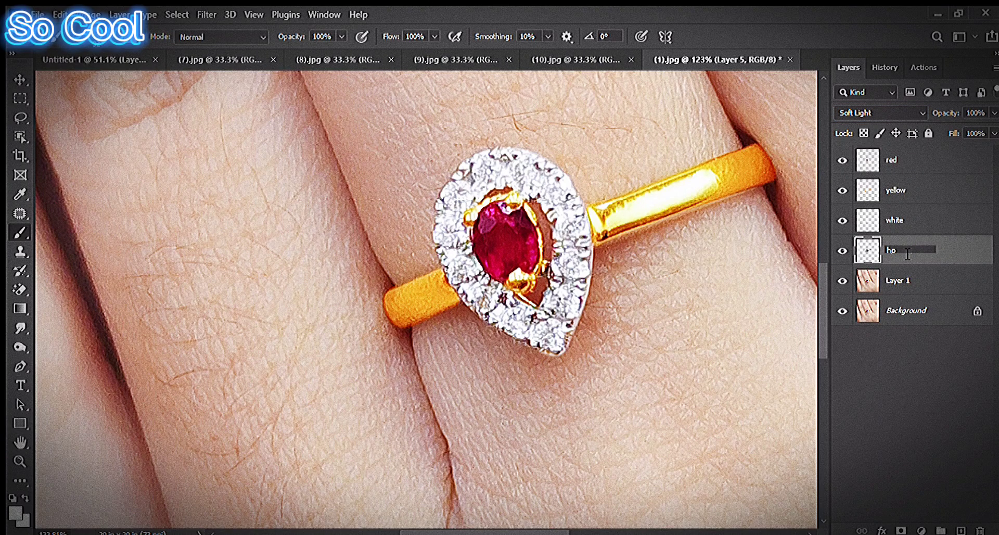
{"action": "key", "text": "Return"}
Set the opacity of the white and yellow layers to 60% each
{"action": "left_click", "coordinate": [905, 220]}
{"action": "left_click", "coordinate": [975, 112]}
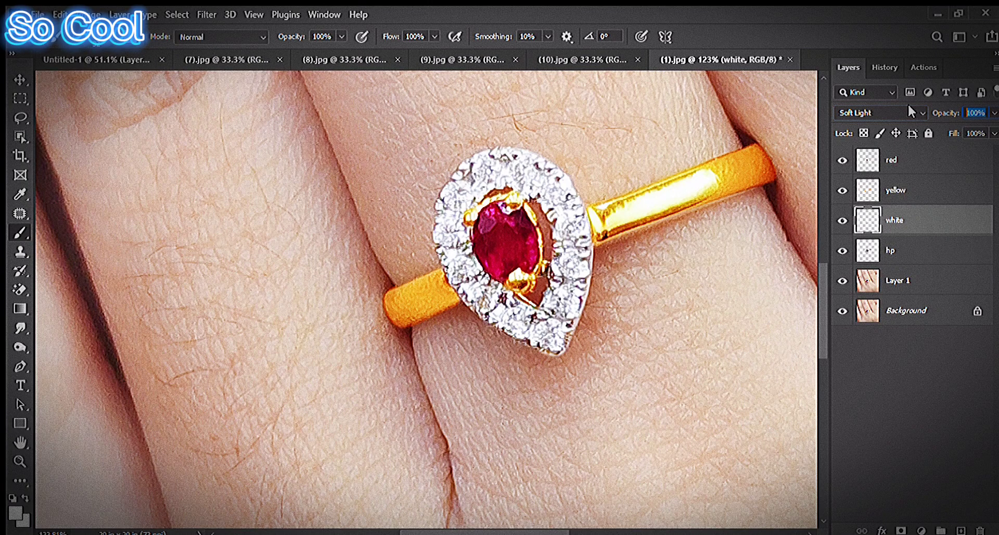
{"action": "type", "text": "60"}
{"action": "key", "text": "Return"}
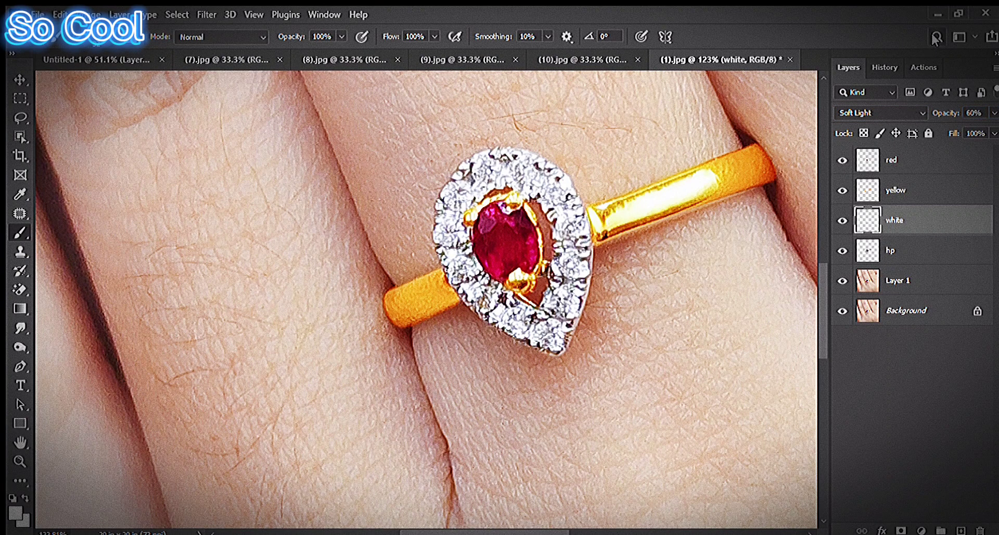
{"action": "left_click", "coordinate": [954, 188]}
{"action": "left_click", "coordinate": [976, 112]}
{"action": "type", "text": "60"}
{"action": "key", "text": "Return"}
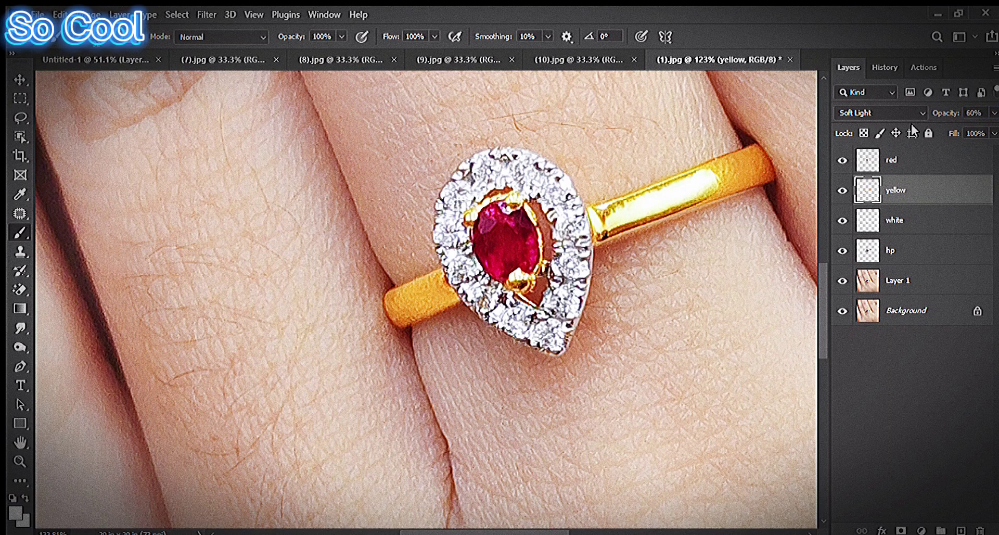
Check the effect of the red layer and compare the retouched ring with the original photo
{"action": "left_click", "coordinate": [892, 158]}
{"action": "left_click", "coordinate": [840, 160]}
{"action": "left_click", "coordinate": [840, 160]}
{"action": "left_click", "coordinate": [841, 311], "text": "alt"}
{"action": "left_click", "coordinate": [842, 311], "text": "alt"}
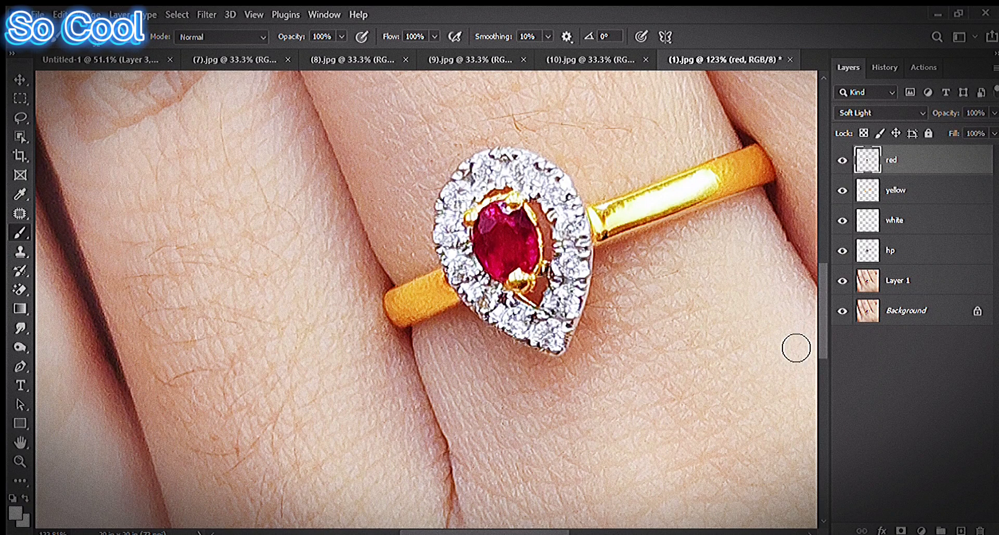
{"action": "scroll", "coordinate": [595, 320], "scroll_direction": "down", "scroll_amount": 6}
{"action": "scroll", "coordinate": [592, 327], "scroll_direction": "up", "scroll_amount": 4}
Duplicate the hp layer twice and put the two copies into a group
{"action": "left_click", "coordinate": [934, 285]}
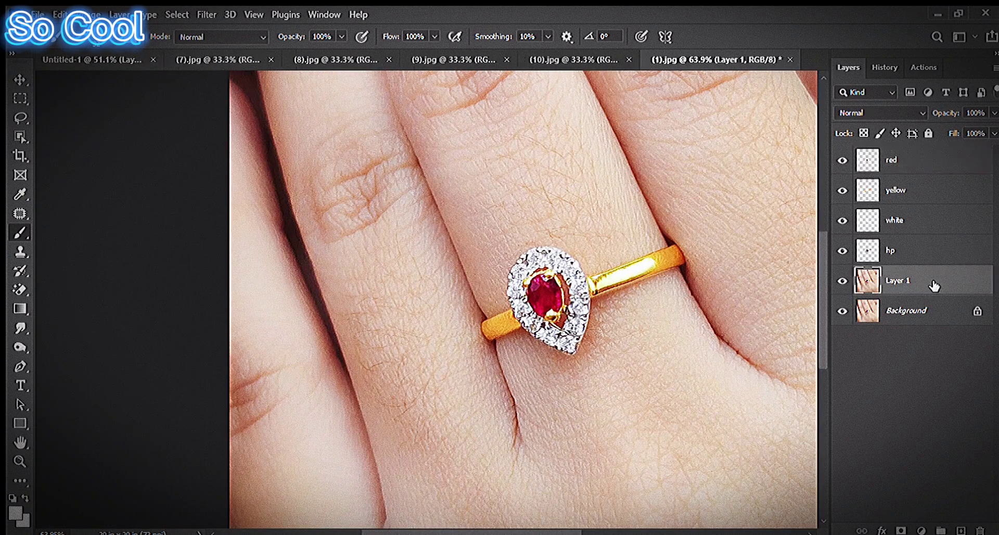
{"action": "left_click", "coordinate": [909, 264]}
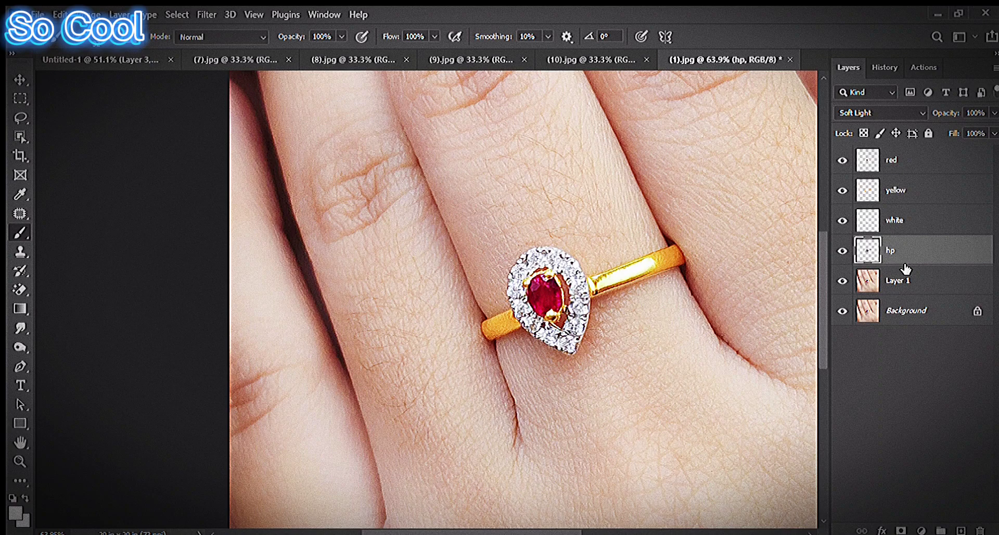
{"action": "key", "text": "ctrl+j"}
{"action": "key", "text": "ctrl+j"}
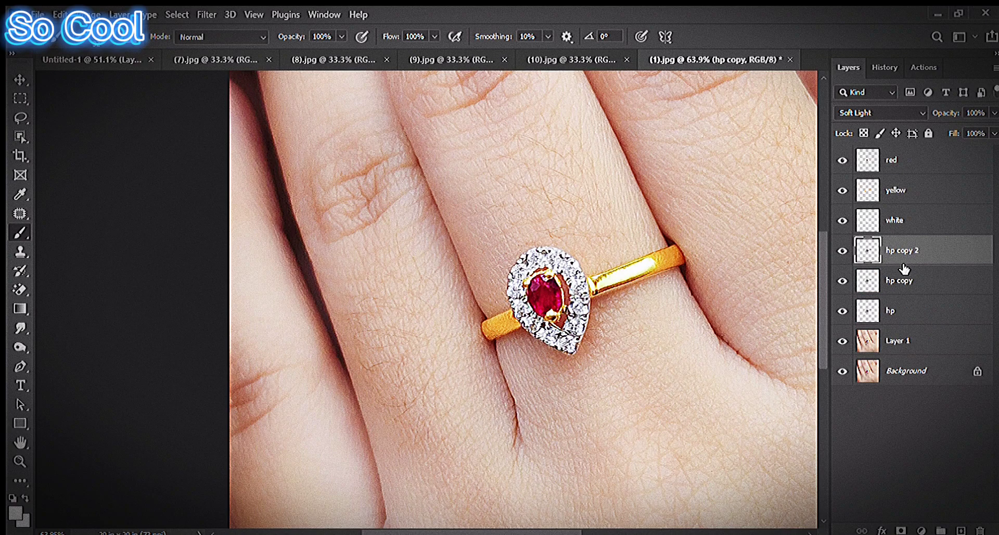
{"action": "left_click", "coordinate": [905, 281], "text": "shift"}
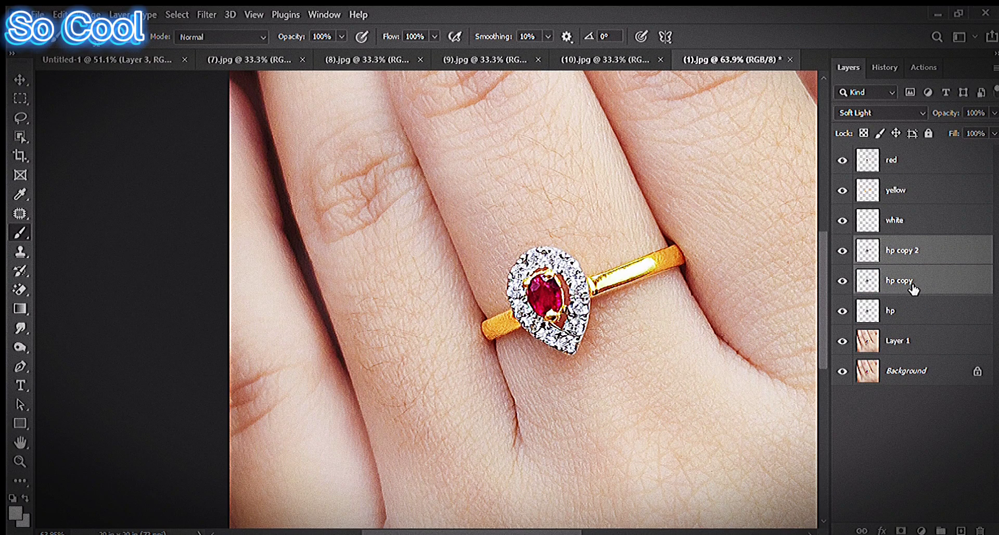
{"action": "key", "text": "ctrl+g"}
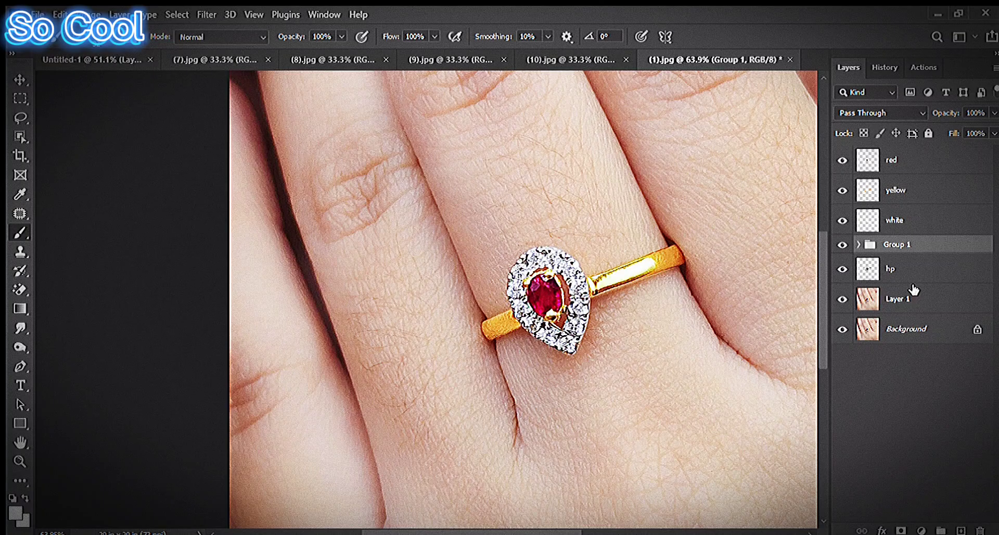
Load the ring outline of hp copy 2 as a selection, fill it with the near-white foreground color on a new layer, and deselect
{"action": "left_click", "coordinate": [859, 244]}
{"action": "left_click", "coordinate": [875, 267]}
{"action": "left_click", "coordinate": [878, 268], "text": "ctrl"}
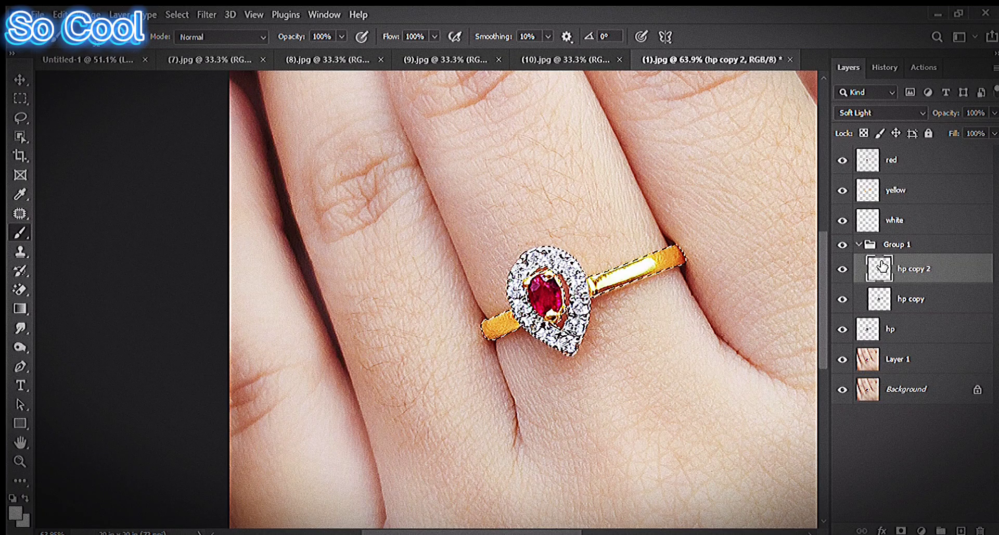
{"action": "left_click", "coordinate": [960, 530]}
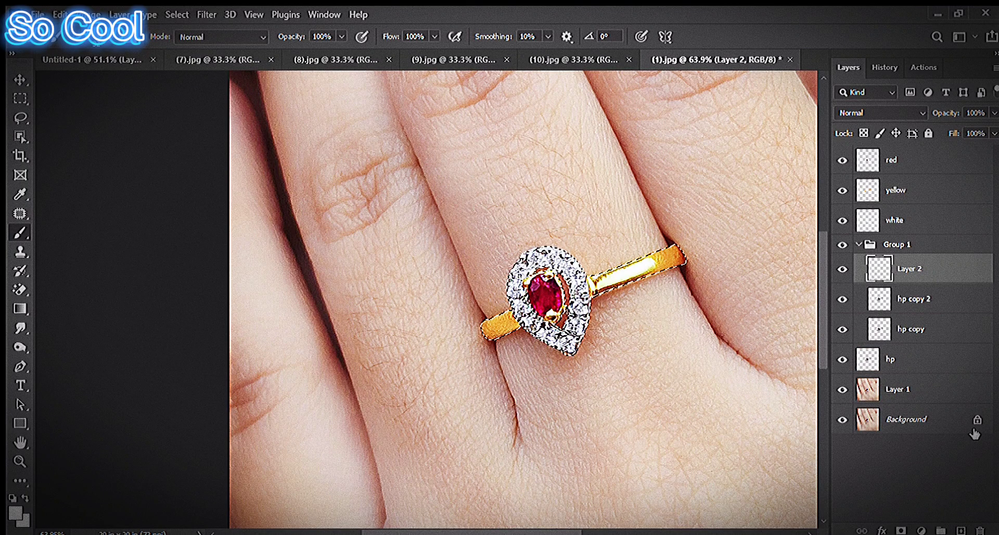
{"action": "key", "text": "i"}
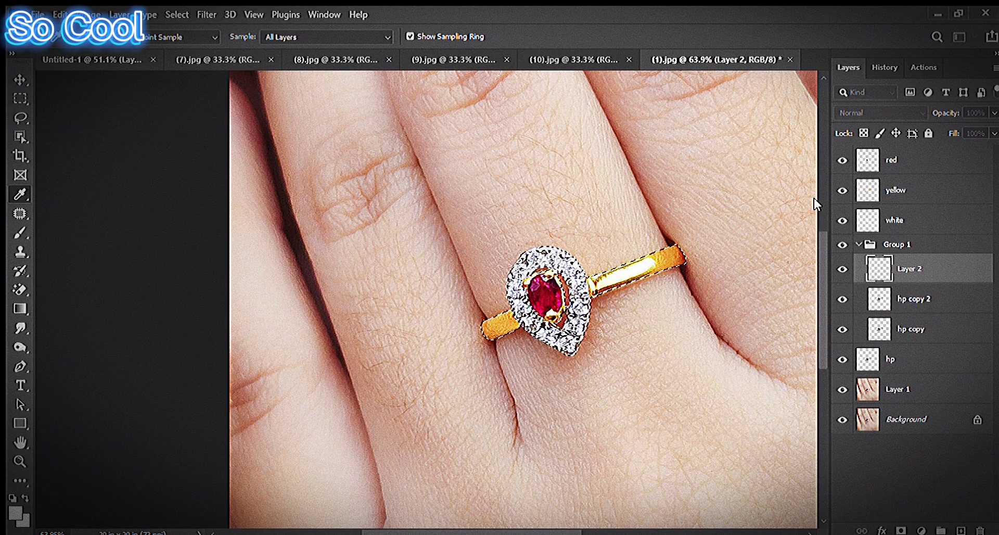
{"action": "key", "text": "b"}
{"action": "key", "text": "alt+BackSpace"}
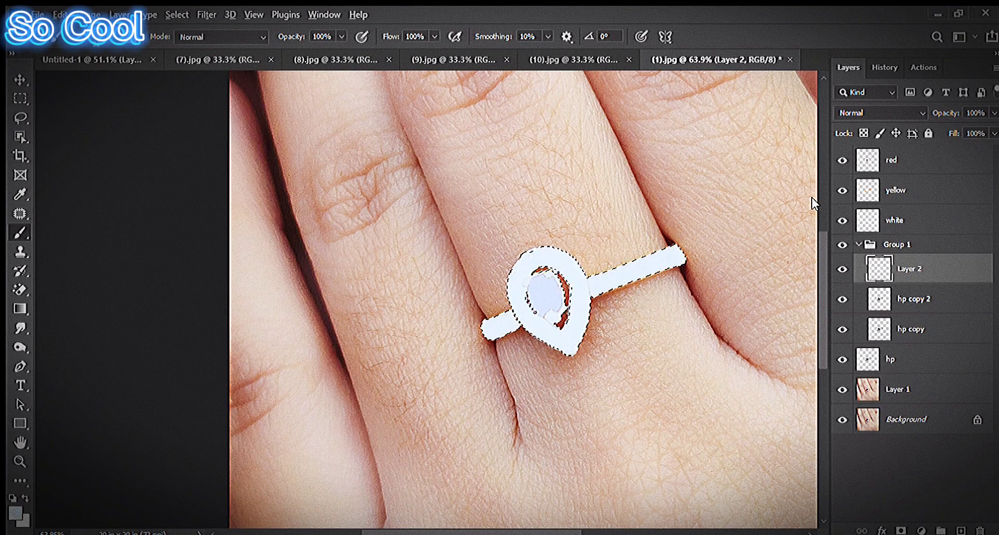
{"action": "key", "text": "ctrl+d"}
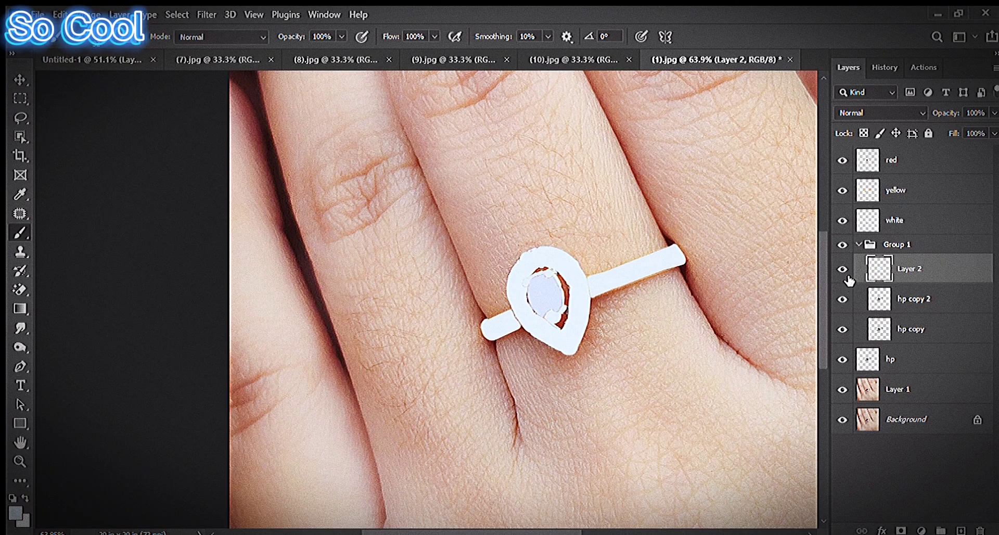
Collapse Group 1 and add a black mask that hides its contents
{"action": "left_click", "coordinate": [858, 244]}
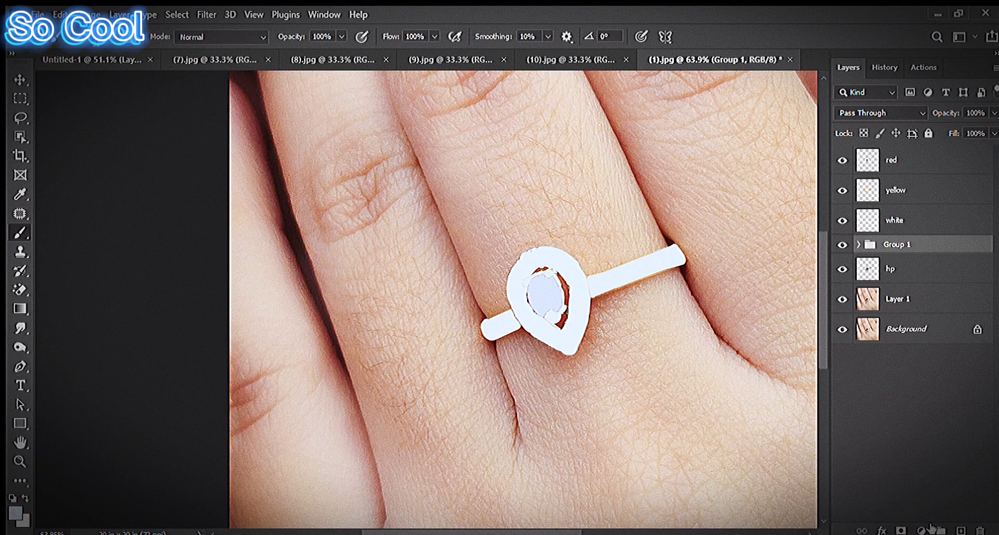
{"action": "left_click", "coordinate": [901, 530], "text": "alt"}
{"action": "scroll", "coordinate": [491, 255], "scroll_direction": "up", "scroll_amount": 5}
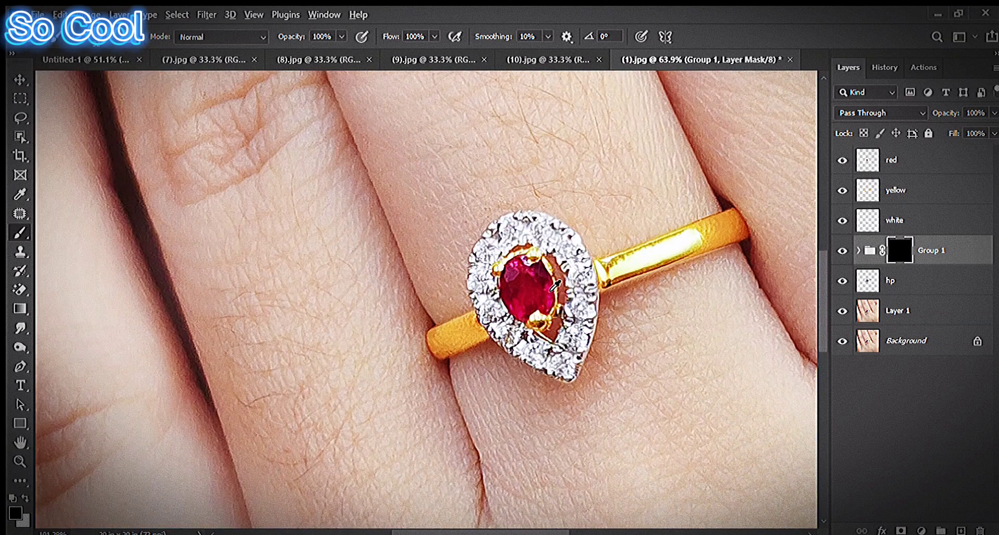
{"action": "mouse_move", "coordinate": [495, 257]}
{"action": "left_mouse_down"}
{"action": "mouse_move", "coordinate": [569, 261]}
{"action": "mouse_move", "coordinate": [619, 509]}
{"action": "left_mouse_up"}
{"action": "mouse_move", "coordinate": [604, 218]}
{"action": "left_mouse_down"}
{"action": "mouse_move", "coordinate": [610, 336]}
{"action": "mouse_move", "coordinate": [598, 338]}
{"action": "left_mouse_up"}
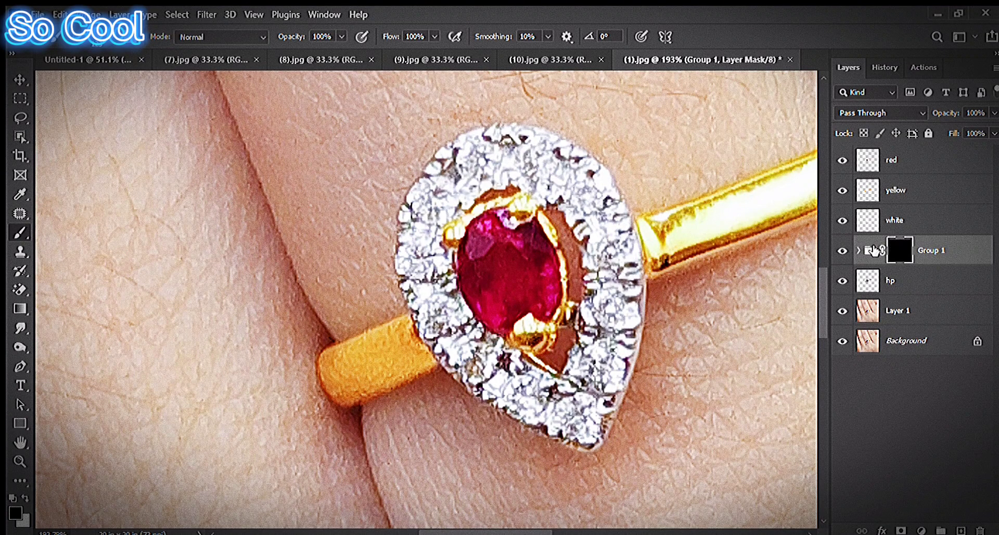
Try revealing Group 1 on the diamonds beside the ruby by painting its mask with the light color, and undo the dab
{"action": "scroll", "coordinate": [312, 313], "scroll_direction": "up", "scroll_amount": 3}
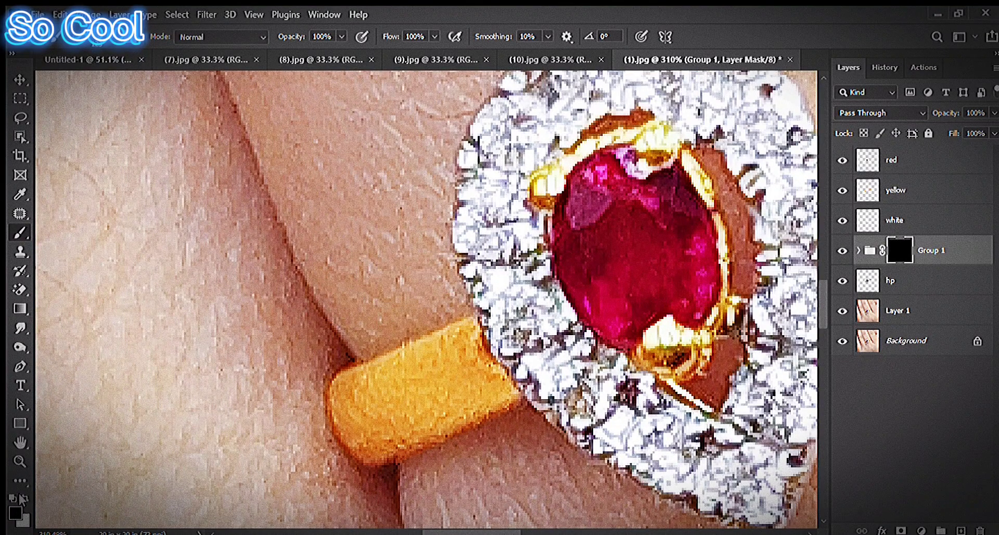
{"action": "key", "text": "i"}
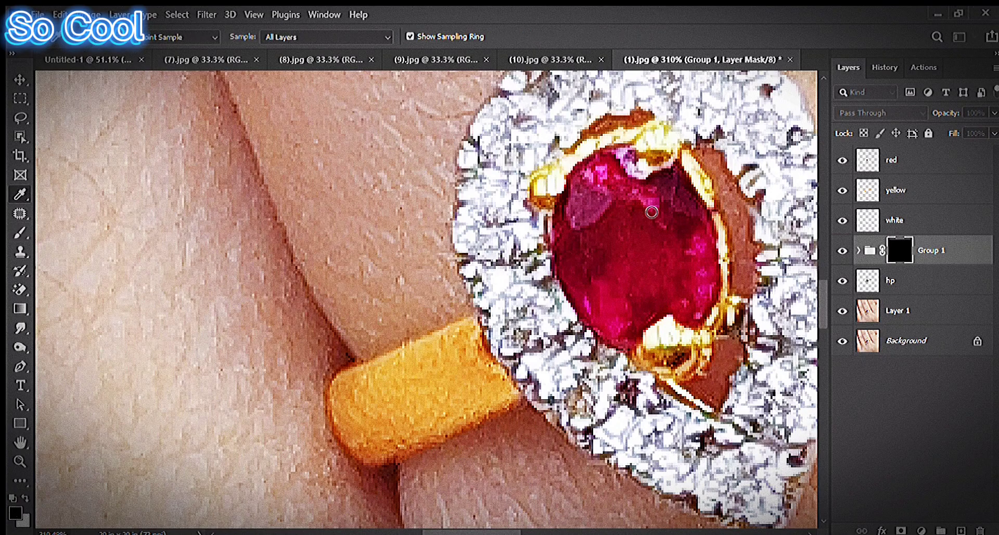
{"action": "left_click", "coordinate": [519, 45]}
{"action": "left_click_drag", "start_coordinate": [780, 330], "coordinate": [640, 345]}
{"action": "left_click_drag", "start_coordinate": [444, 292], "coordinate": [367, 313]}
{"action": "left_click_drag", "start_coordinate": [405, 210], "coordinate": [360, 212]}
{"action": "left_click_drag", "start_coordinate": [392, 353], "coordinate": [385, 355]}
{"action": "left_click", "coordinate": [375, 320]}
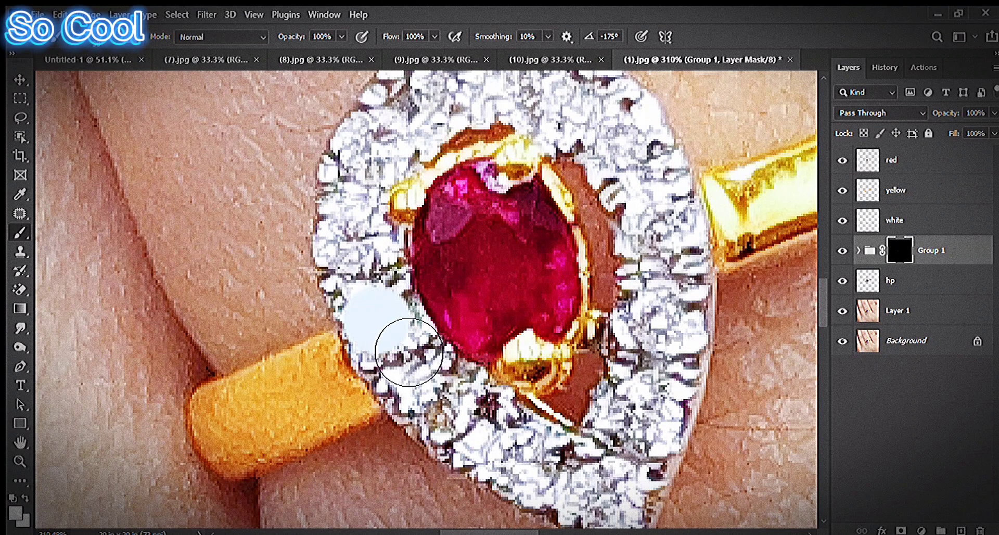
{"action": "key", "text": "ctrl+z"}
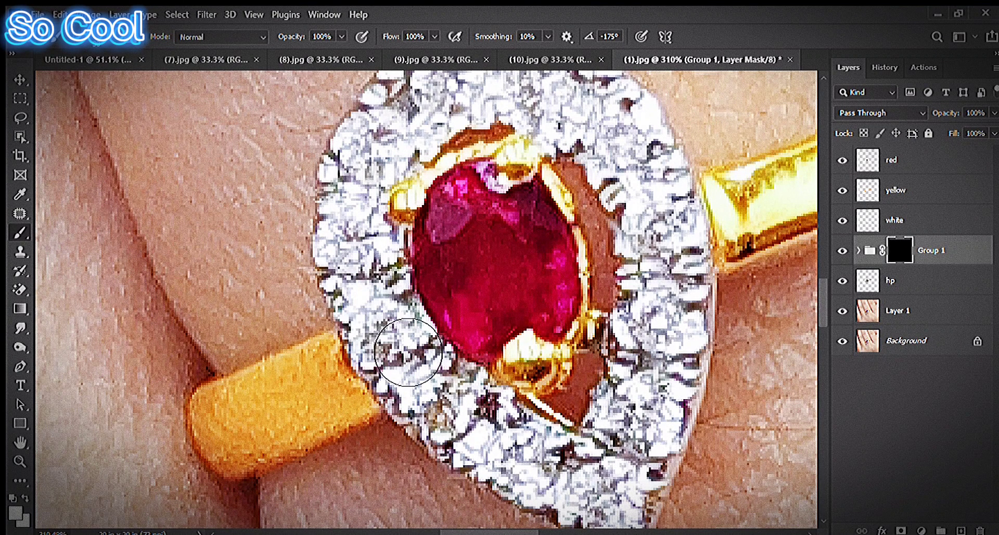
Change the blending mode of Layer 2 inside Group 1
{"action": "left_click", "coordinate": [859, 251]}
{"action": "left_click", "coordinate": [891, 280]}
{"action": "left_click", "coordinate": [893, 113]}
{"action": "left_click", "coordinate": [905, 472]}
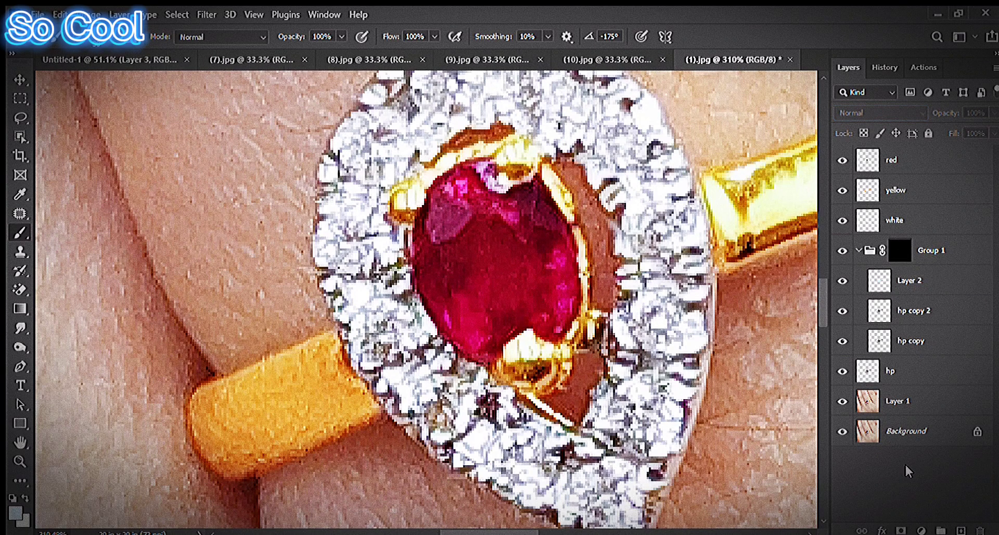
{"action": "left_click", "coordinate": [858, 250]}
Paint on the Group 1 mask over the diamond halo to reveal the brightening there
{"action": "left_click", "coordinate": [900, 252]}
{"action": "mouse_move", "coordinate": [406, 356]}
{"action": "left_mouse_down"}
{"action": "mouse_move", "coordinate": [413, 348]}
{"action": "mouse_move", "coordinate": [504, 473]}
{"action": "mouse_move", "coordinate": [567, 474]}
{"action": "mouse_move", "coordinate": [606, 448]}
{"action": "mouse_move", "coordinate": [624, 370]}
{"action": "mouse_move", "coordinate": [632, 297]}
{"action": "mouse_move", "coordinate": [614, 245]}
{"action": "mouse_move", "coordinate": [556, 172]}
{"action": "mouse_move", "coordinate": [479, 154]}
{"action": "mouse_move", "coordinate": [439, 161]}
{"action": "mouse_move", "coordinate": [388, 203]}
{"action": "mouse_move", "coordinate": [366, 284]}
{"action": "left_mouse_up"}
{"action": "scroll", "coordinate": [437, 393], "scroll_direction": "down", "scroll_amount": 3}
{"action": "scroll", "coordinate": [497, 406], "scroll_direction": "up", "scroll_amount": 2}
{"action": "scroll", "coordinate": [366, 284], "scroll_direction": "down", "scroll_amount": 6}
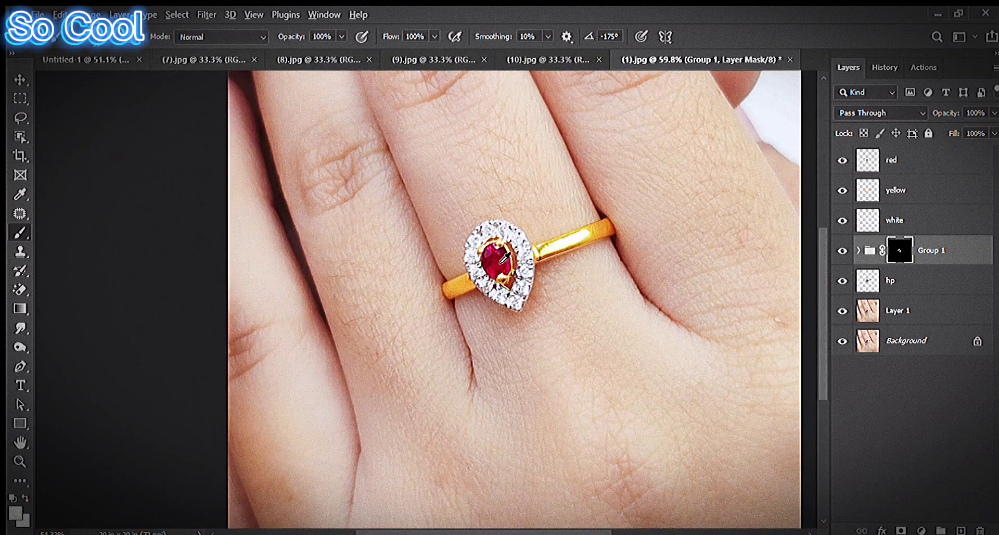
{"action": "scroll", "coordinate": [519, 269], "scroll_direction": "down", "scroll_amount": 1}
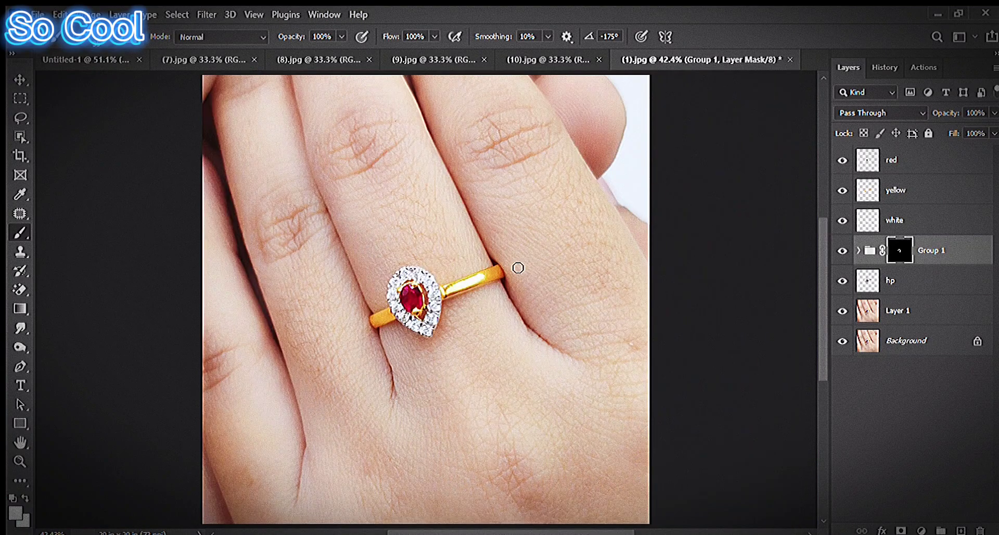
Group all layers from hp up to red and check the ring with the new group hidden and shown
{"action": "key", "text": "v"}
{"action": "left_click", "coordinate": [907, 285]}
{"action": "left_click", "coordinate": [891, 160], "text": "shift"}
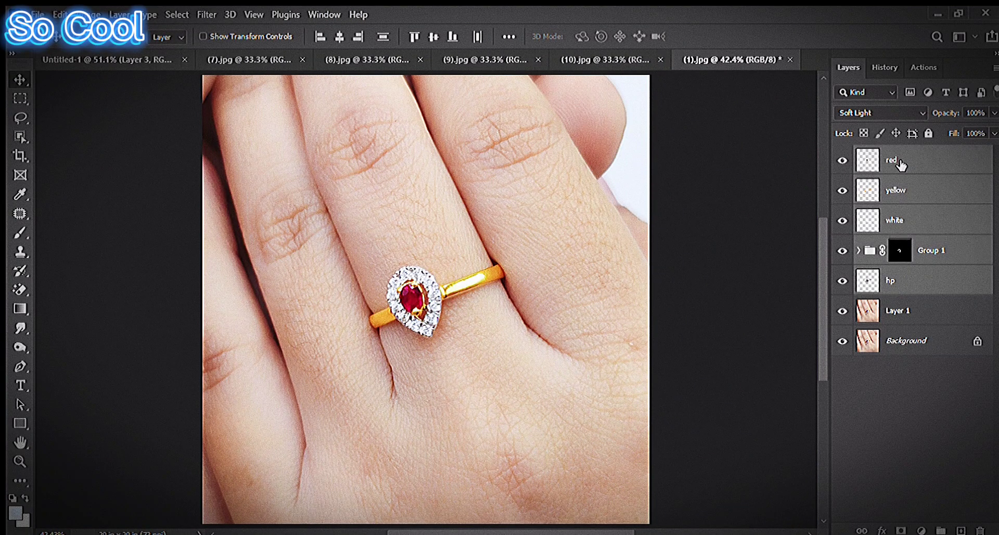
{"action": "key", "text": "ctrl+g"}
{"action": "left_click", "coordinate": [841, 154]}
{"action": "left_click", "coordinate": [841, 153]}
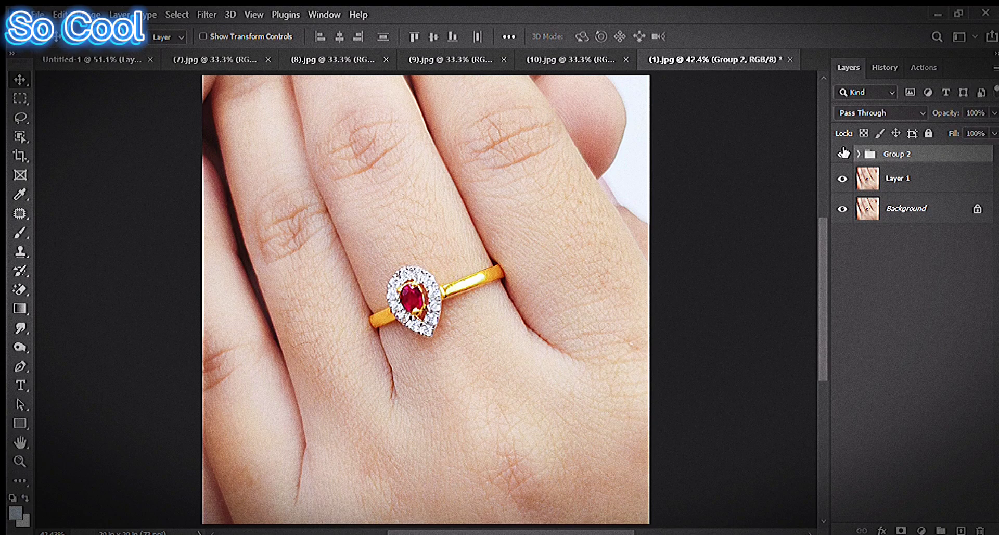
Duplicate Layer 1 and brighten the hand and skin tones on the copy
{"action": "left_click", "coordinate": [900, 179]}
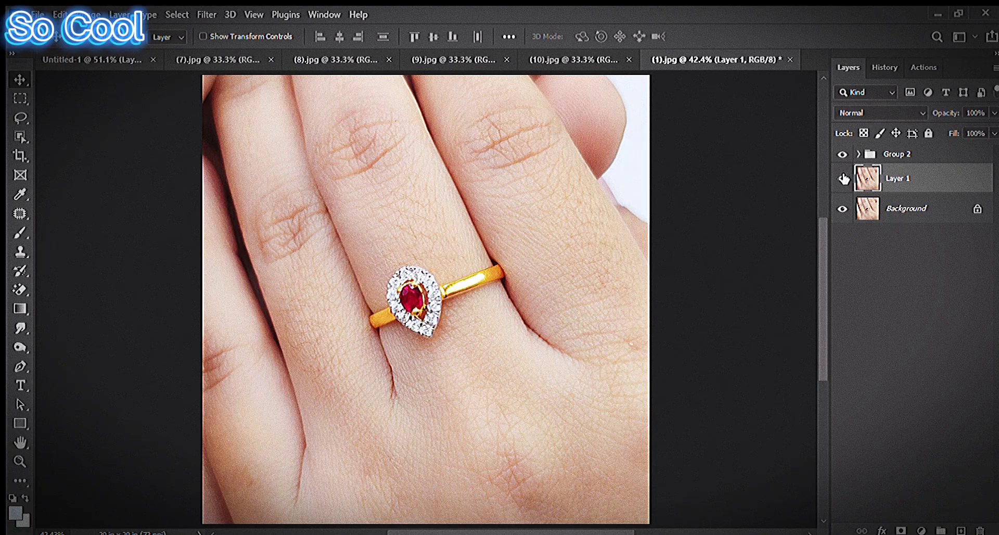
{"action": "key", "text": "ctrl+j"}
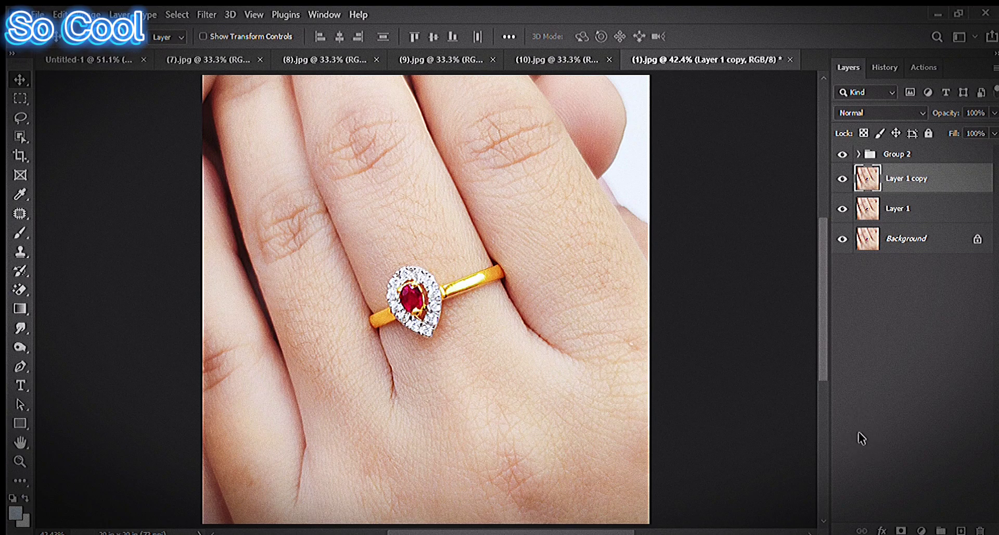
{"action": "key", "text": "ctrl+space"}
{"action": "key", "text": "ctrl+f"}
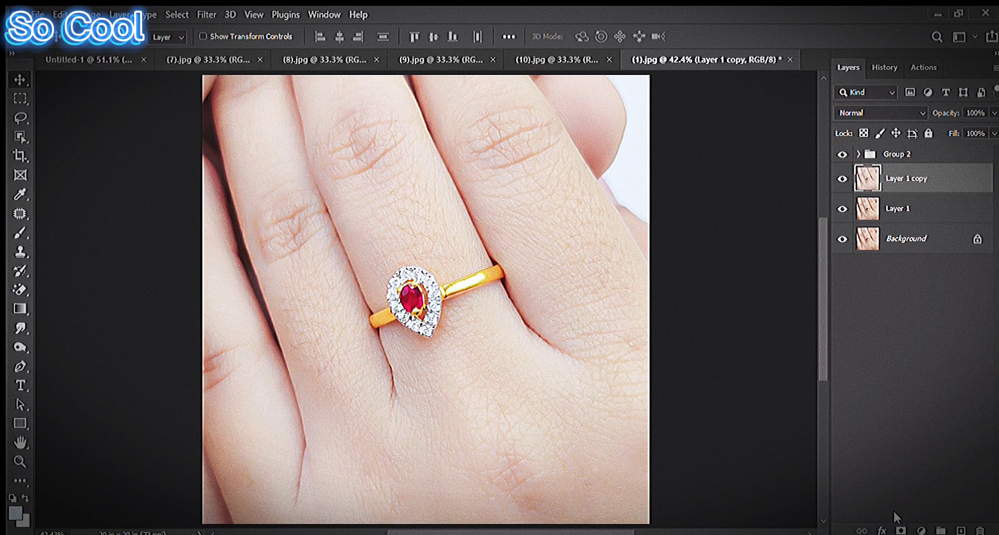
Examine the effect of the brightened Layer 1 copy and compare the finished retouch with the original photo at several magnifications
{"action": "left_click", "coordinate": [839, 180]}
{"action": "left_click", "coordinate": [839, 180]}
{"action": "scroll", "coordinate": [606, 274], "scroll_direction": "down", "scroll_amount": 2}
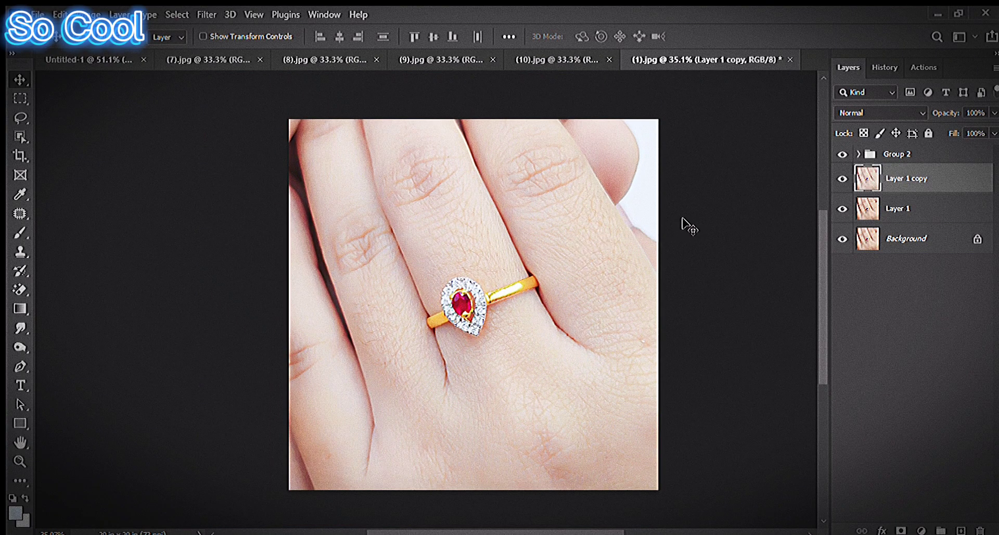
{"action": "scroll", "coordinate": [687, 223], "scroll_direction": "up", "scroll_amount": 3}
{"action": "left_click", "coordinate": [842, 239], "text": "alt"}
{"action": "left_click", "coordinate": [842, 239], "text": "alt"}
{"action": "left_click", "coordinate": [842, 239], "text": "alt"}
{"action": "left_click", "coordinate": [842, 239], "text": "alt"}
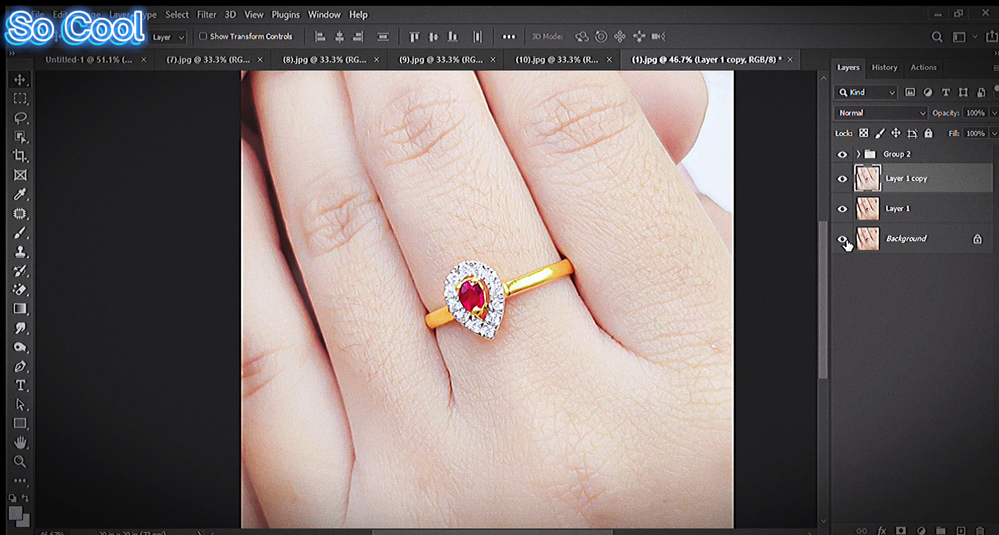
{"action": "scroll", "coordinate": [433, 307], "scroll_direction": "up", "scroll_amount": 8}
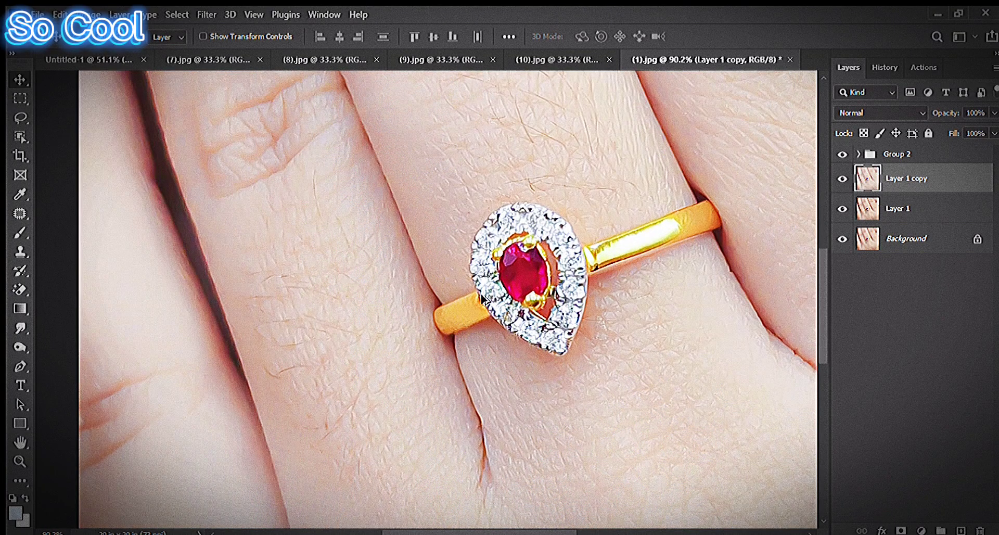
{"action": "left_click", "coordinate": [842, 240], "text": "alt"}
{"action": "left_click", "coordinate": [841, 239], "text": "alt"}
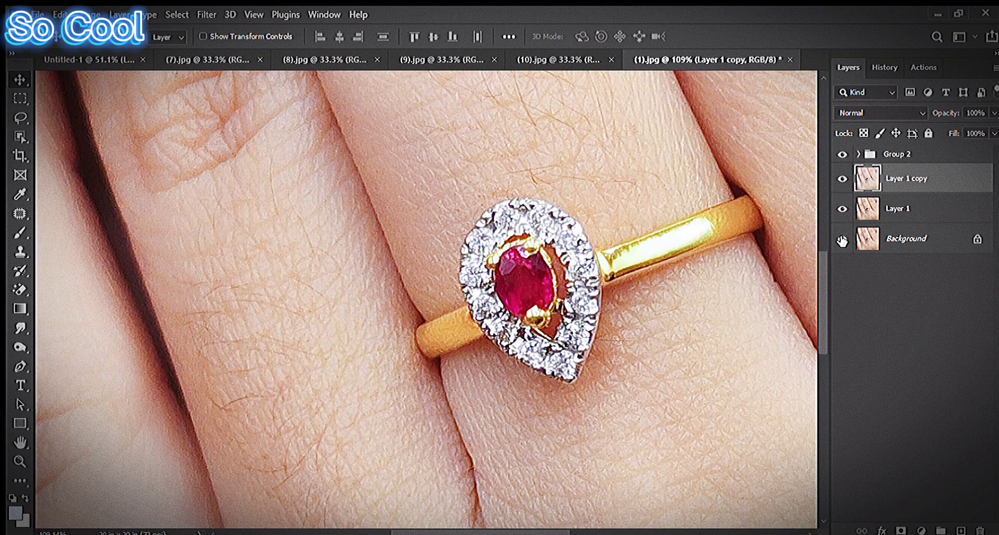
{"action": "scroll", "coordinate": [522, 239], "scroll_direction": "up", "scroll_amount": 1}
{"action": "scroll", "coordinate": [522, 239], "scroll_direction": "down", "scroll_amount": 5}
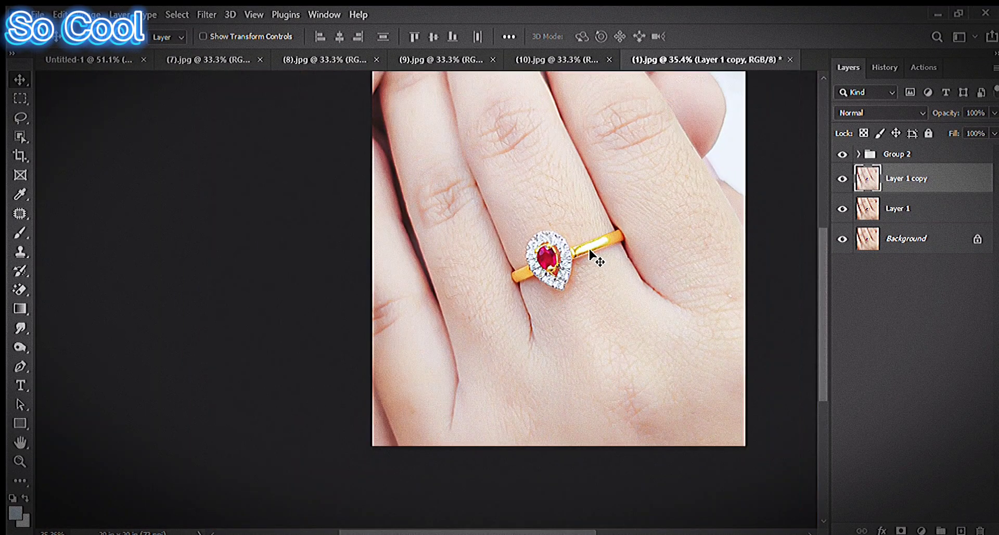